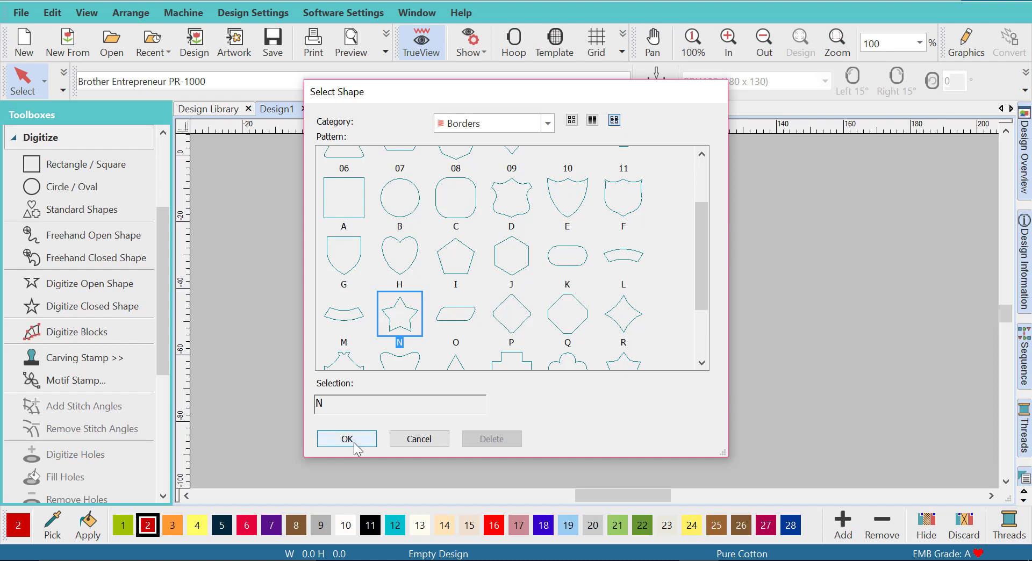
Place the filled star shape N from the Borders category, about 74 mm wide and 70 mm high.
left_click(353, 441)
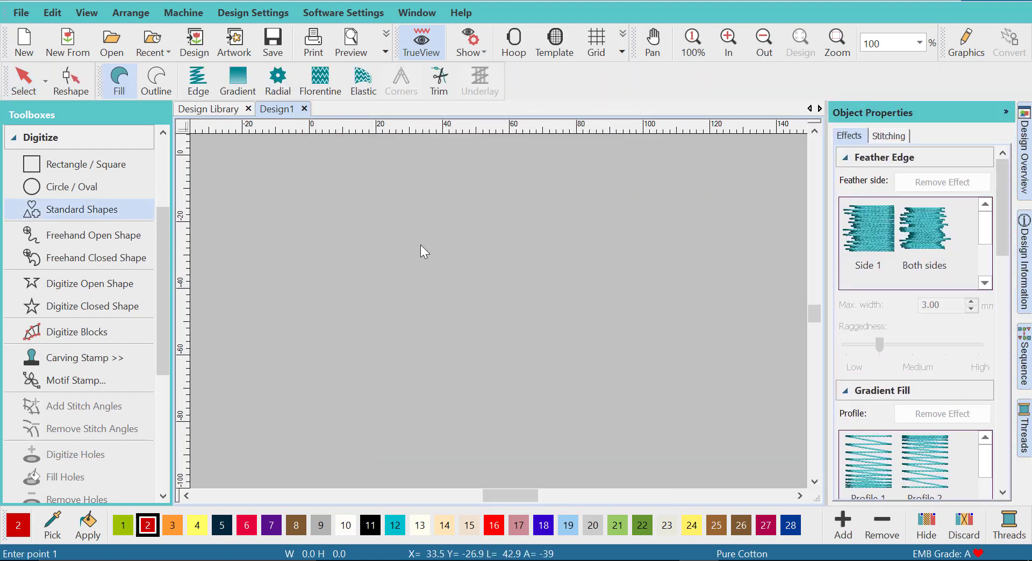
left_click(422, 246)
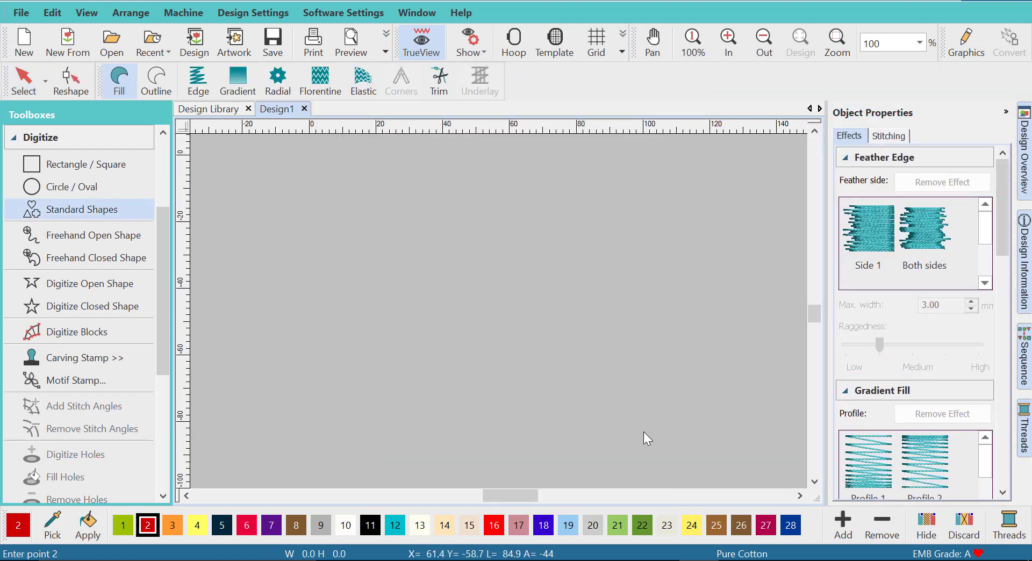
left_click(679, 466)
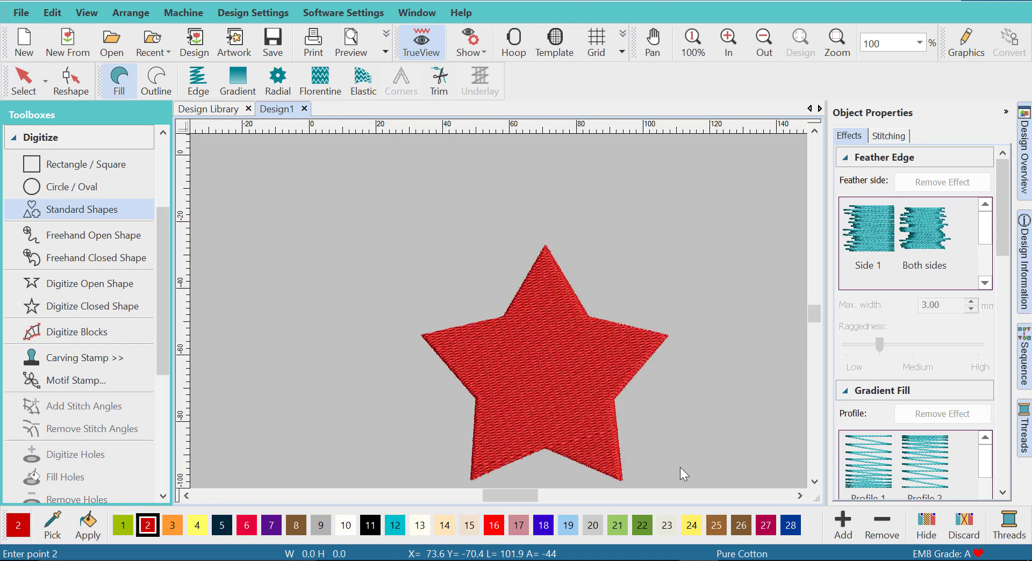
Enlarge the red star to about 82 mm wide and 77 mm high, and move it up and to the left.
left_click(516, 290)
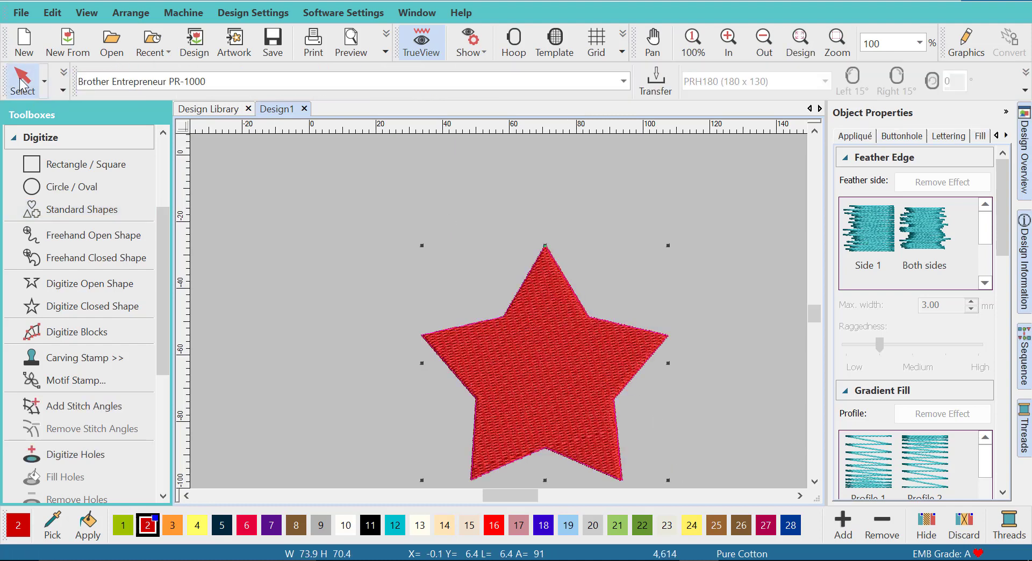
left_click_drag(519, 386, 488, 340)
left_click_drag(631, 433, 657, 455)
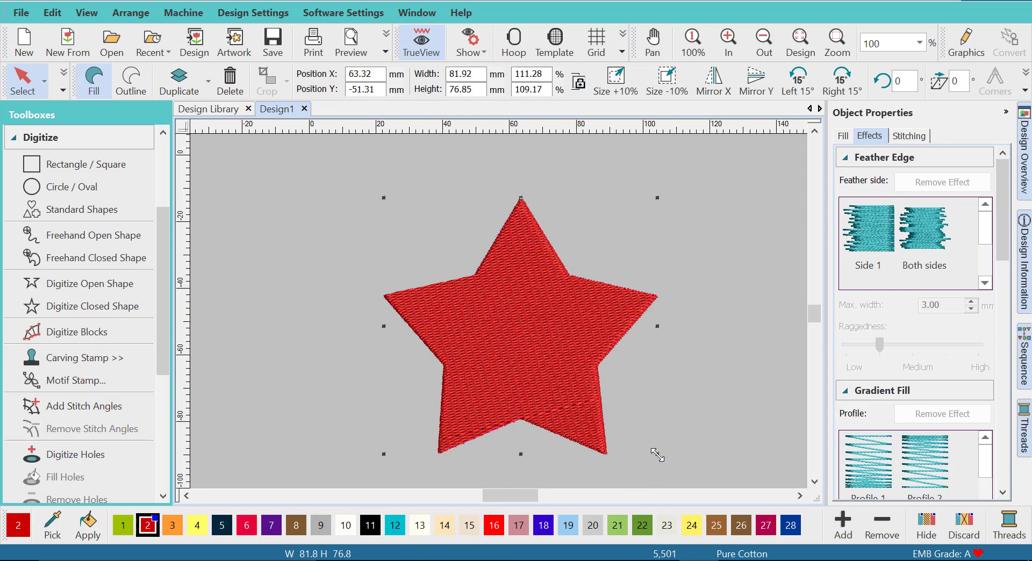
left_click_drag(559, 379, 531, 365)
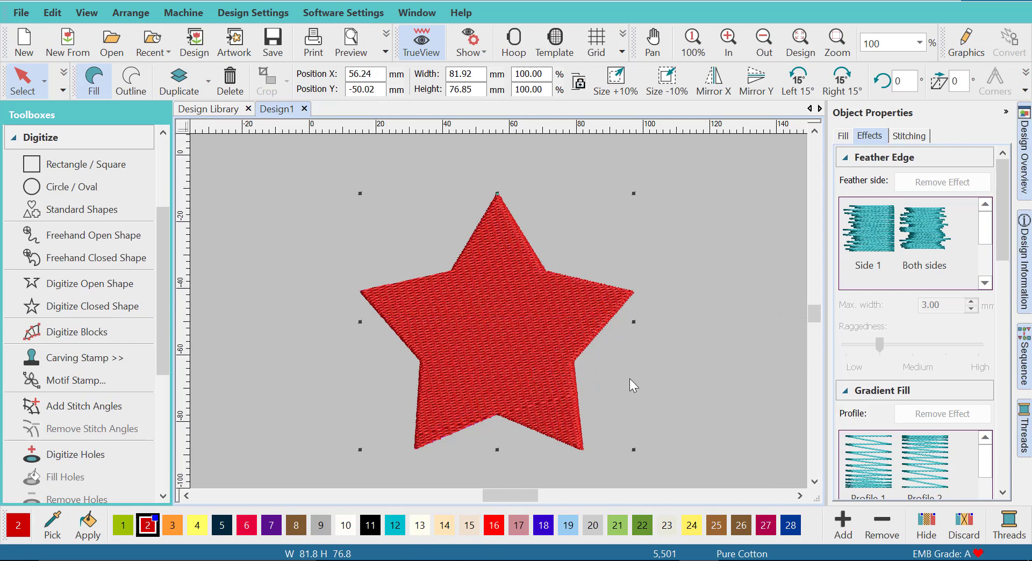
Change the star's fill to the Embossed stitch type with the Star5pnt pattern.
left_click(843, 136)
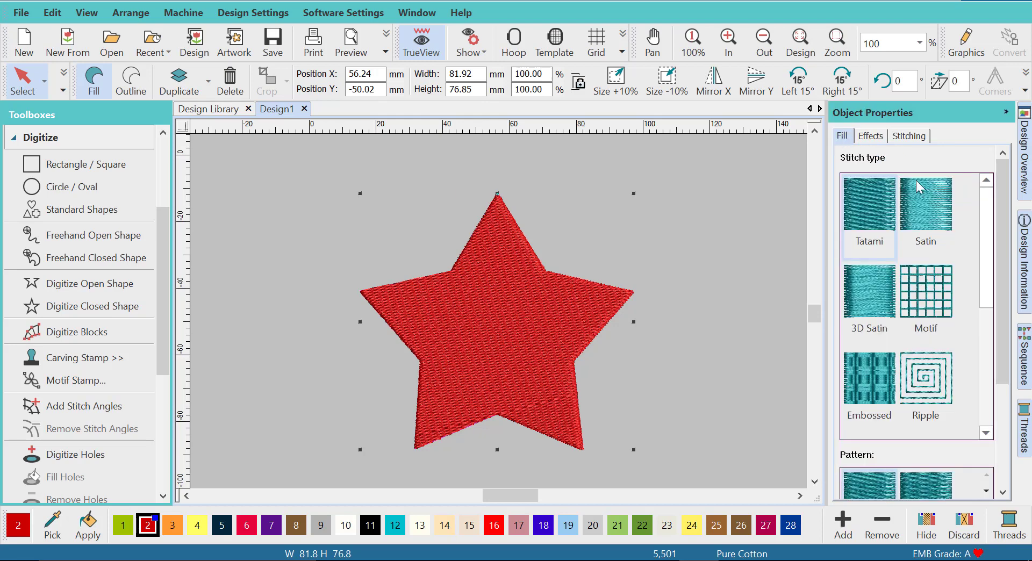
left_click(874, 395)
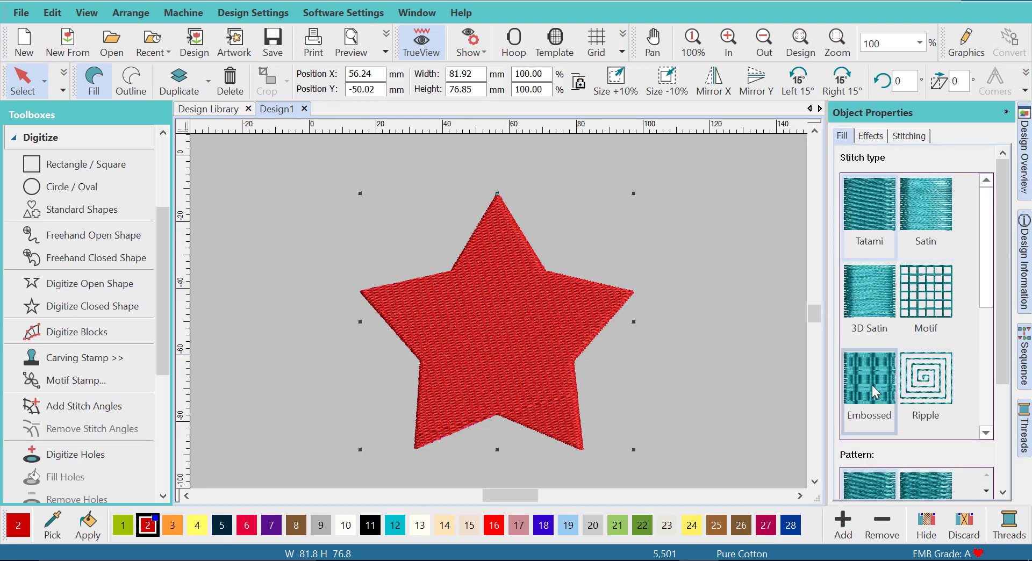
left_click_drag(1009, 349, 1019, 434)
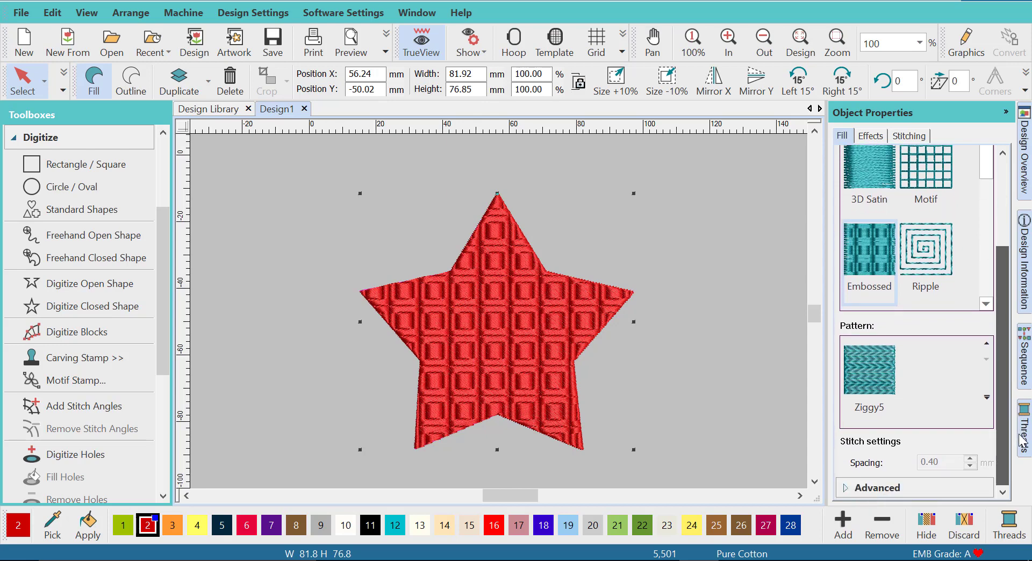
left_click(987, 398)
scroll(805, 275, "down", 5)
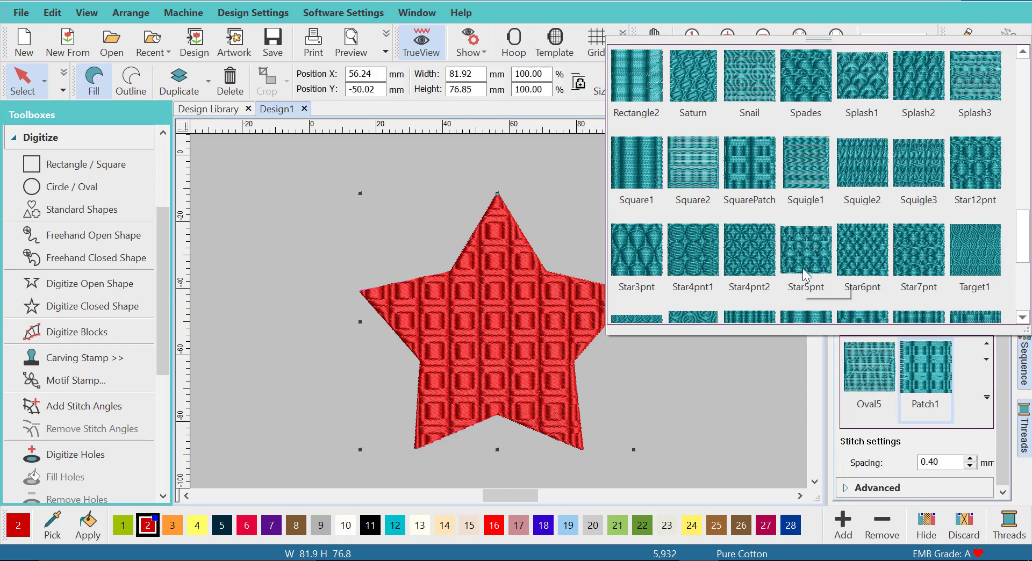
left_click(803, 257)
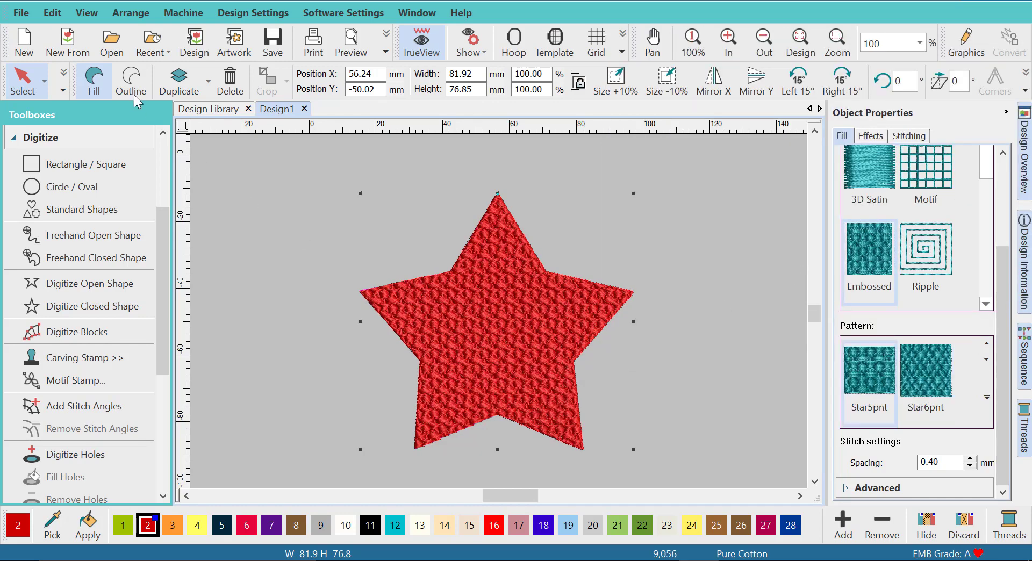
Reshape the red star by shifting its top tip up and left and lowering the two inner corners beneath it.
left_click(63, 91)
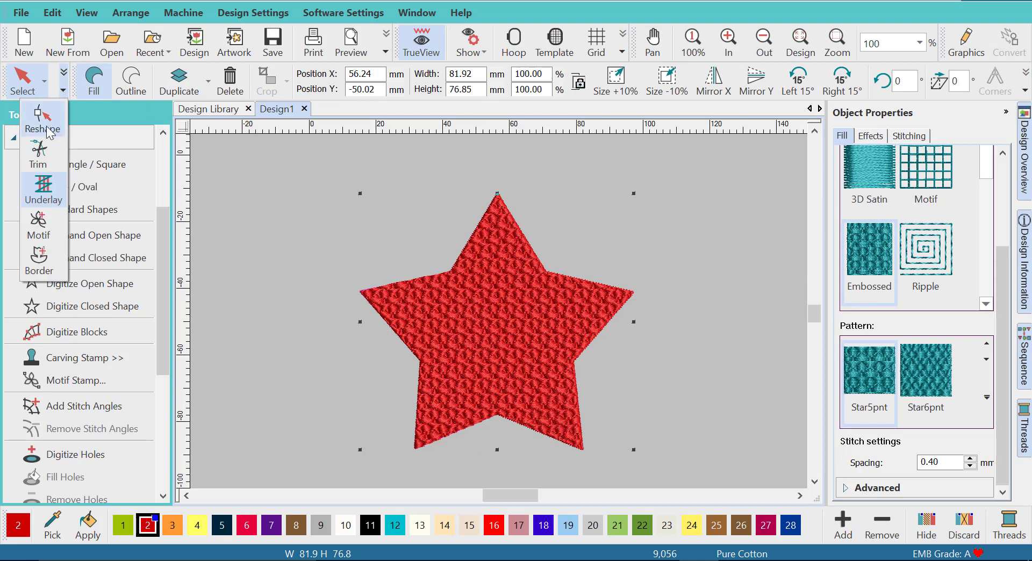
left_click(41, 117)
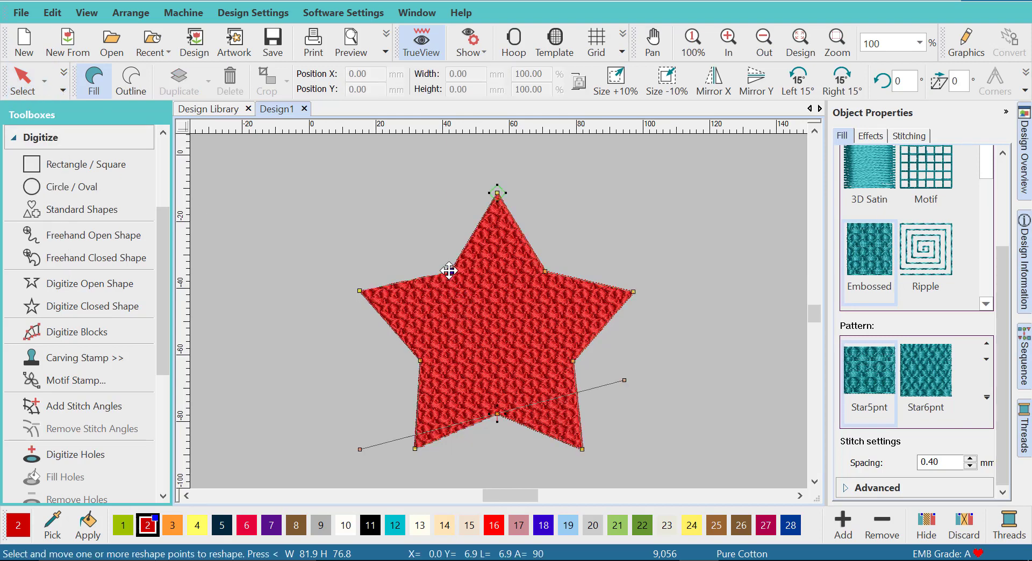
left_click_drag(450, 271, 456, 287)
left_click_drag(497, 192, 477, 176)
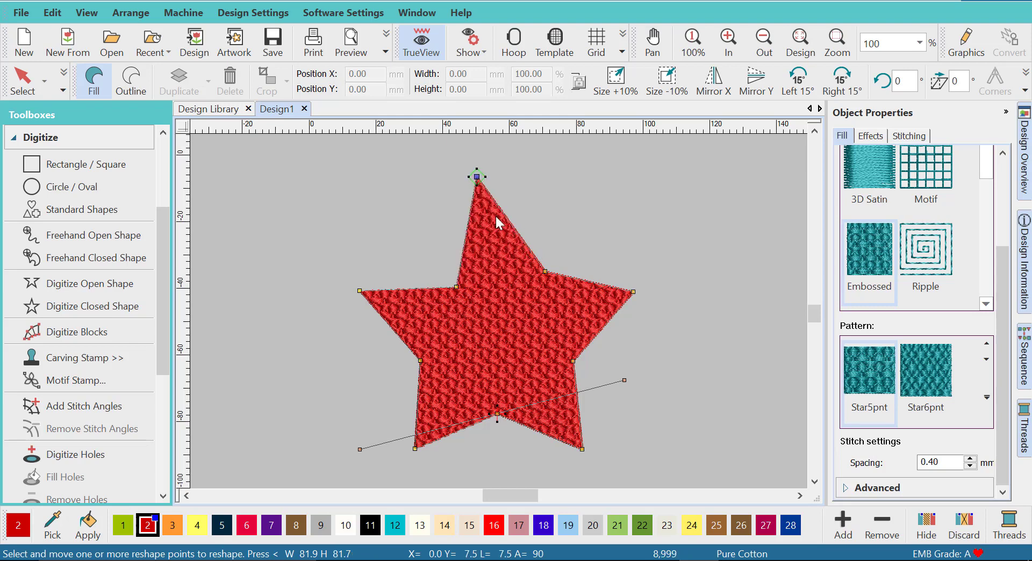
left_click_drag(544, 271, 537, 285)
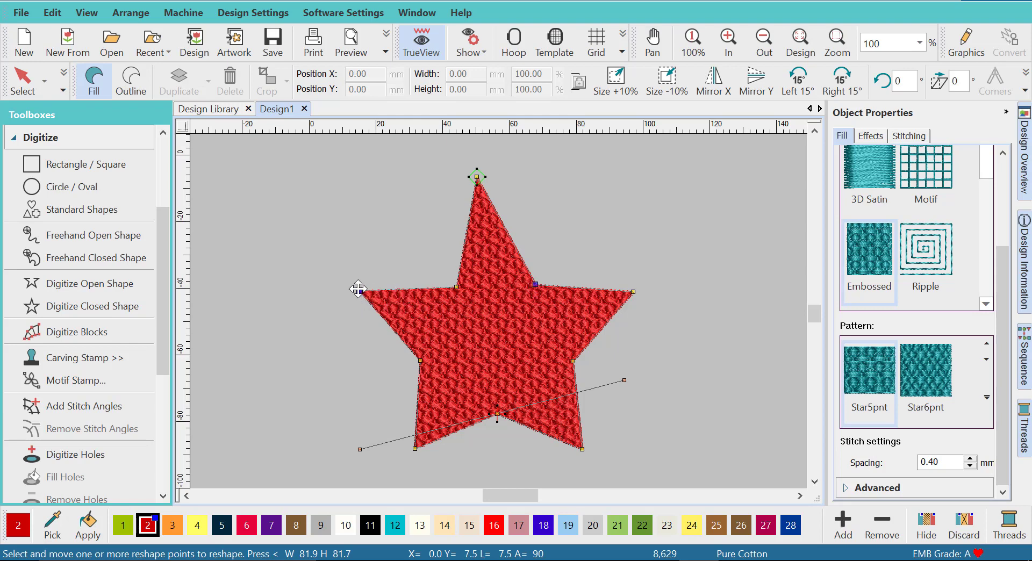
Extend the red star's two side tips and two lower tips outward with reshape points.
left_click_drag(358, 290, 345, 304)
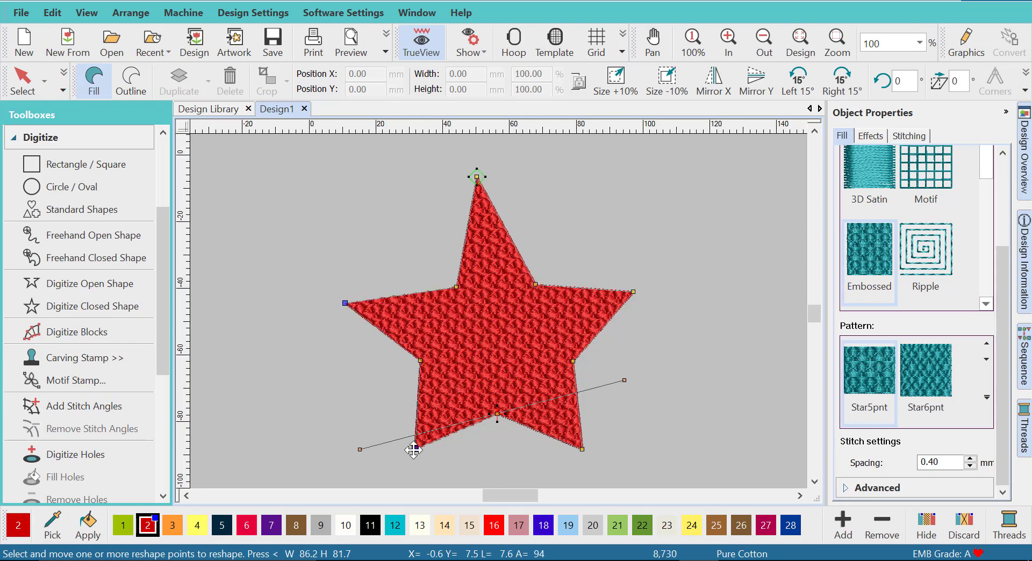
left_click_drag(414, 448, 453, 391)
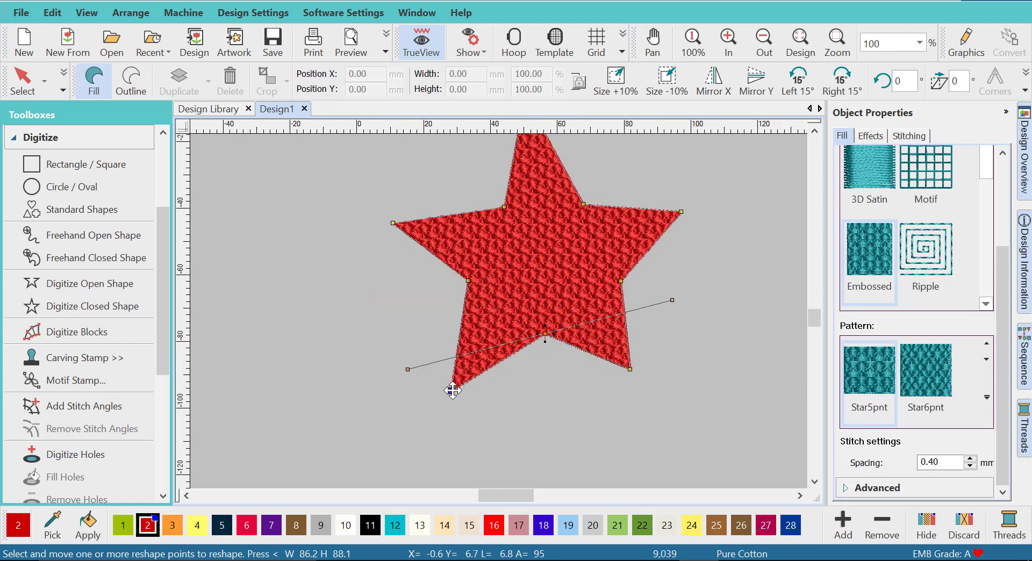
left_click_drag(628, 367, 646, 394)
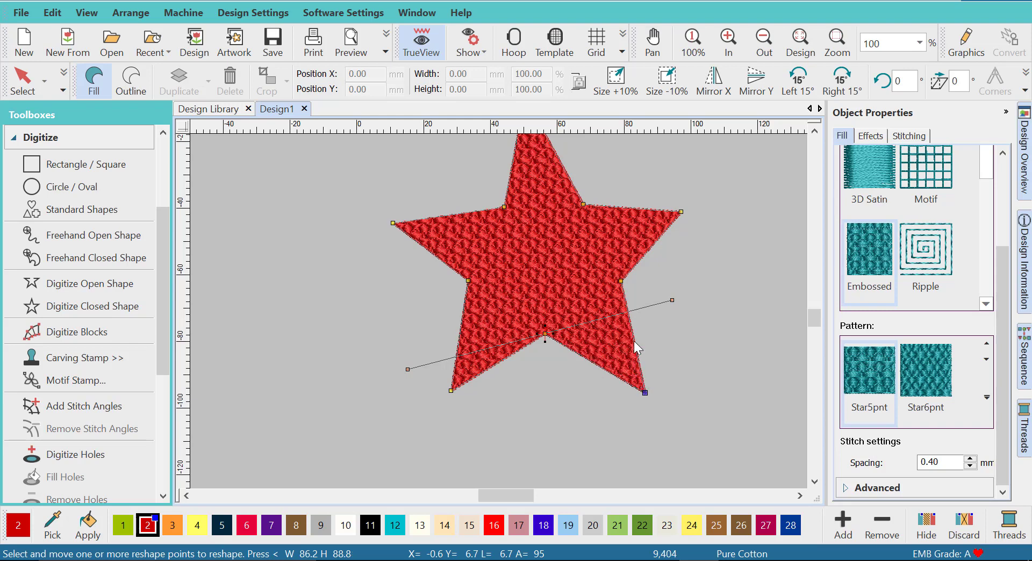
left_click_drag(677, 215, 686, 213)
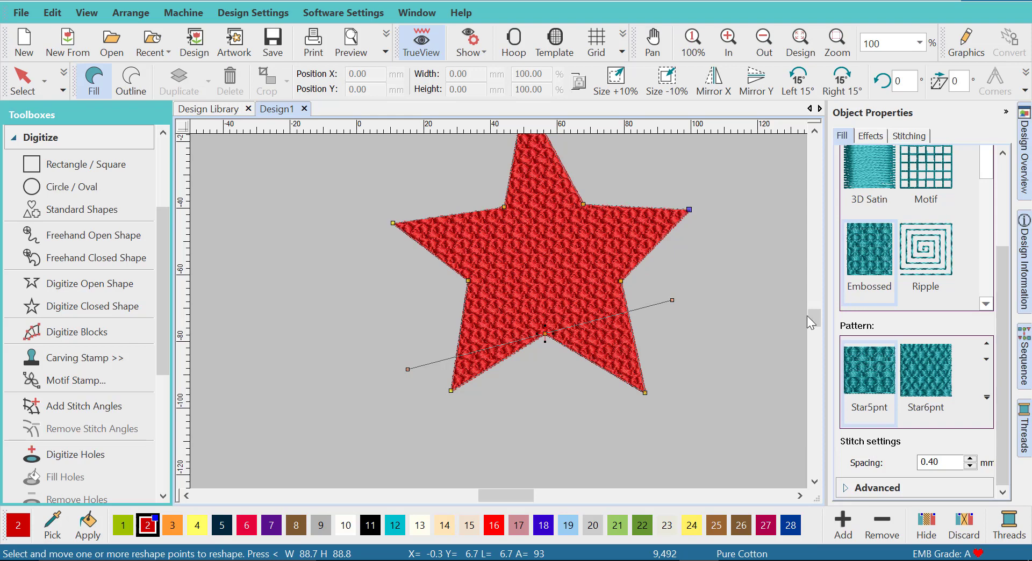
Pull the red star's lower-left inner corner inward, extend its lower-left tip outward, and finish reshaping.
scroll(815, 312, "up", 3)
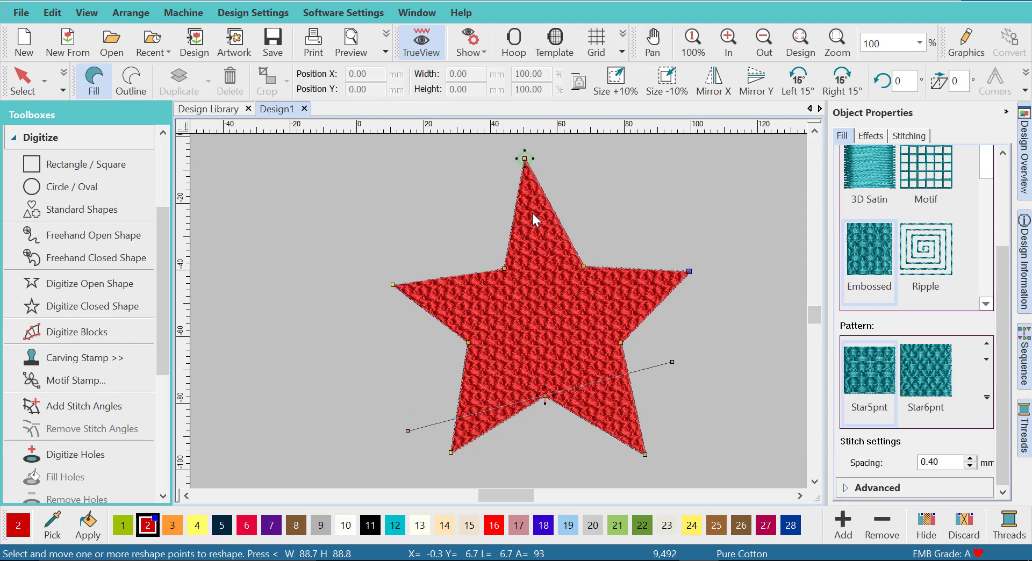
left_click_drag(469, 343, 480, 343)
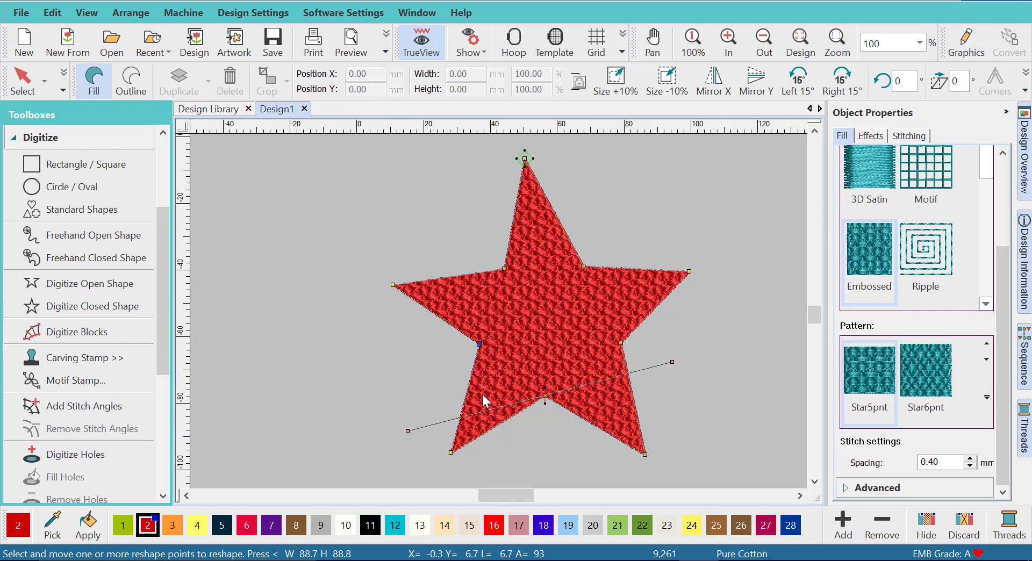
left_click_drag(451, 453, 436, 456)
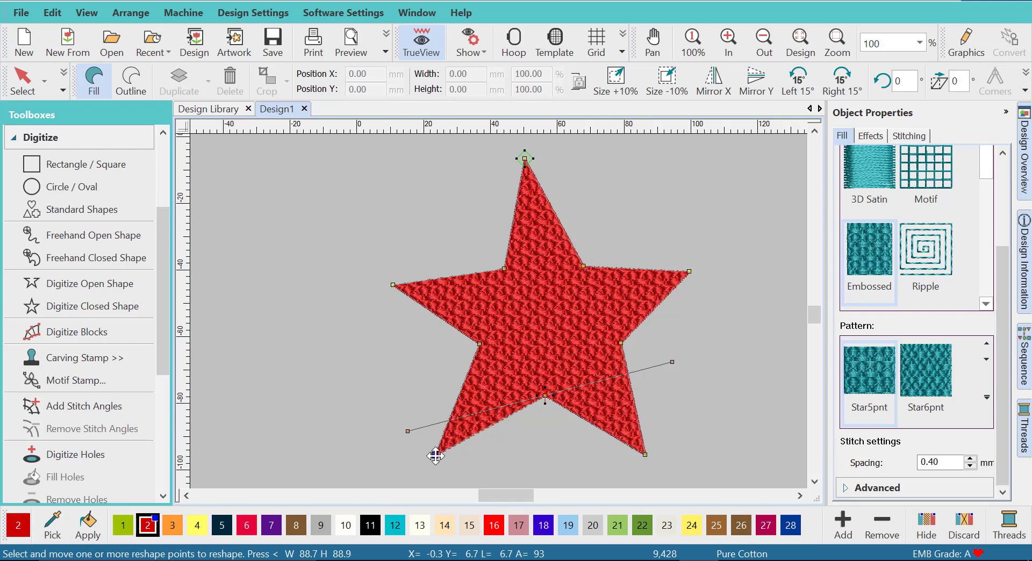
left_click(22, 80)
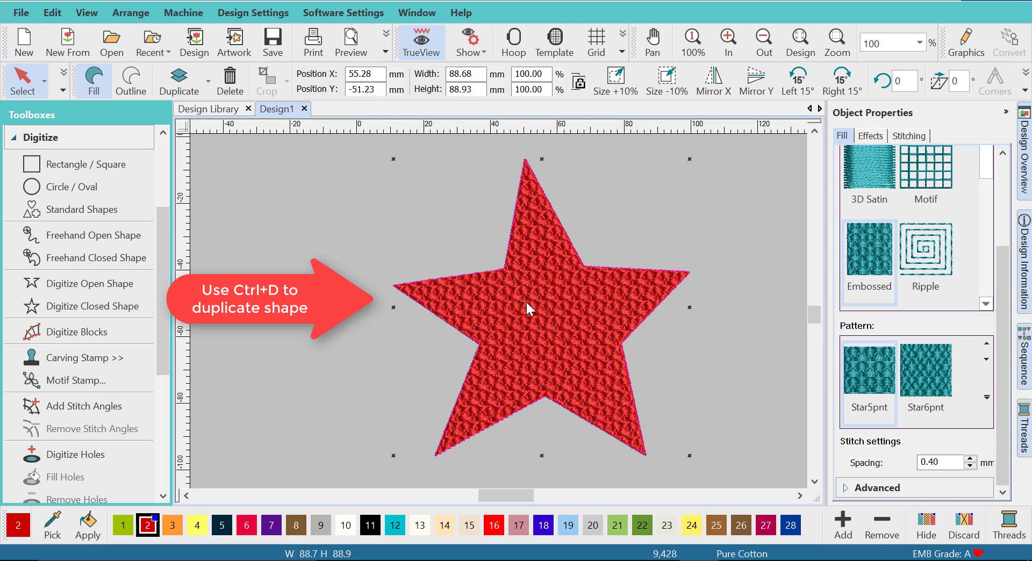
Duplicate the red star, move the copy to its right, and recolor the copy with blue thread 28.
key("ctrl+d")
left_click_drag(522, 271, 617, 267)
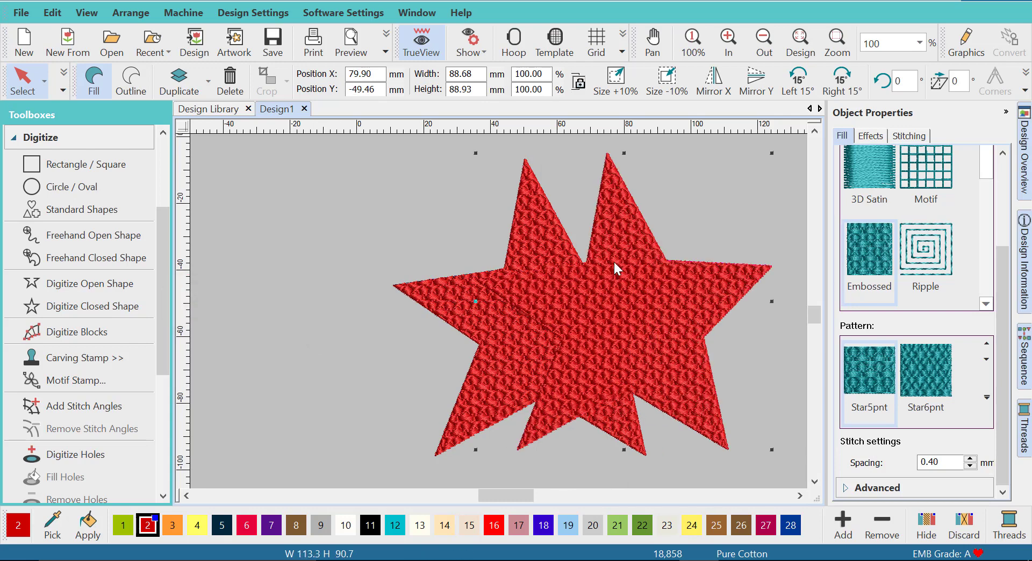
left_click(790, 525)
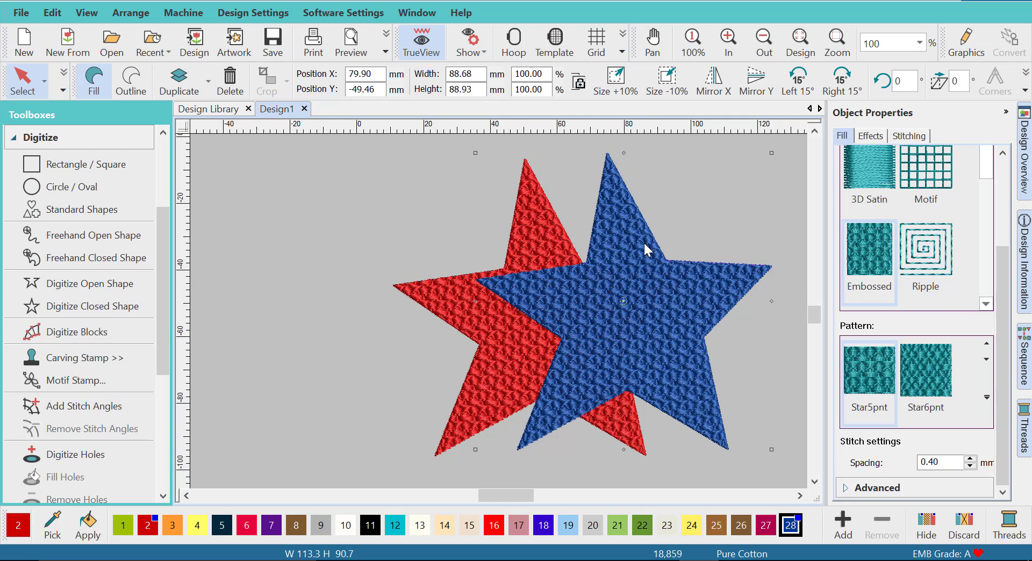
Shrink the blue star to about 57 mm wide, rotate it slightly clockwise, and position it over the red star's center.
left_click_drag(772, 450, 720, 414)
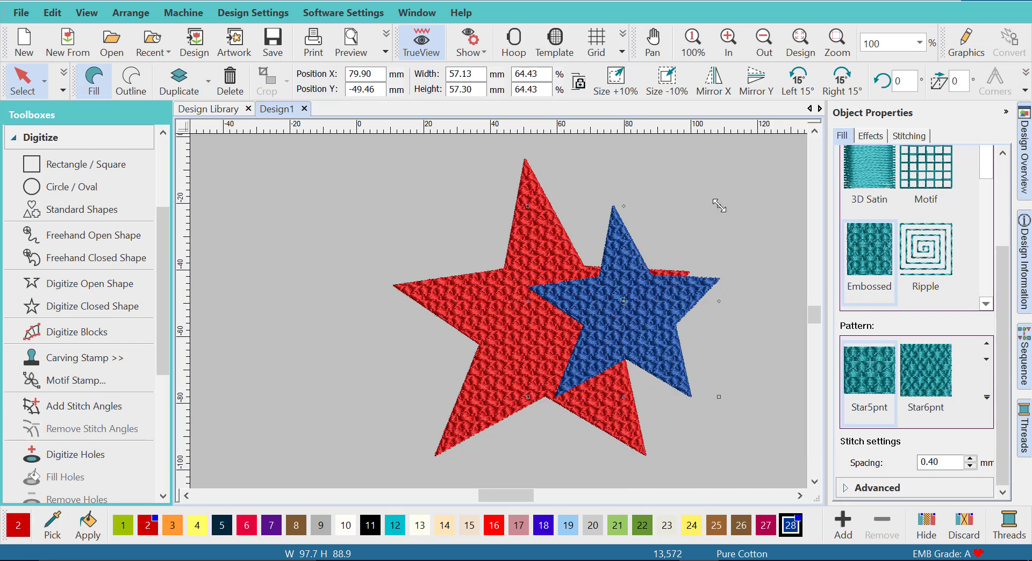
left_click_drag(719, 206, 760, 242)
left_click_drag(629, 250, 559, 252)
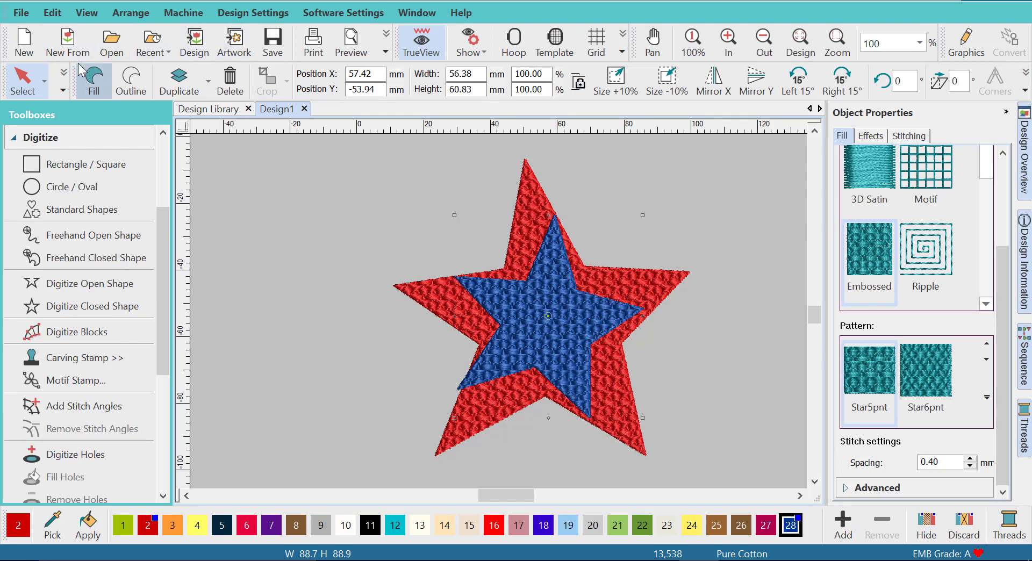
Reshape the blue star by extending its top, right and two lower tips toward the red star's edges.
left_click(63, 91)
left_click(45, 121)
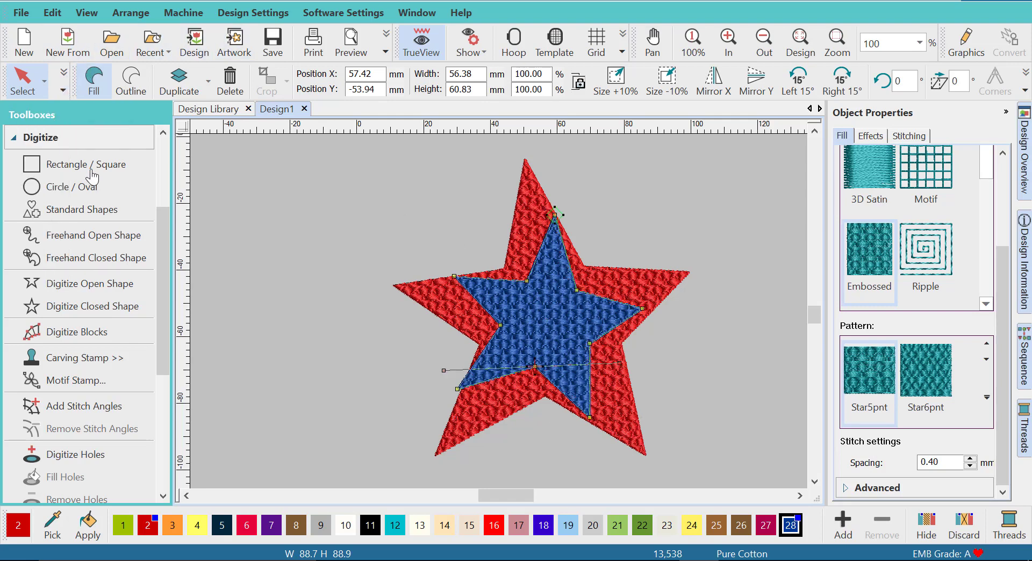
left_click_drag(458, 388, 459, 408)
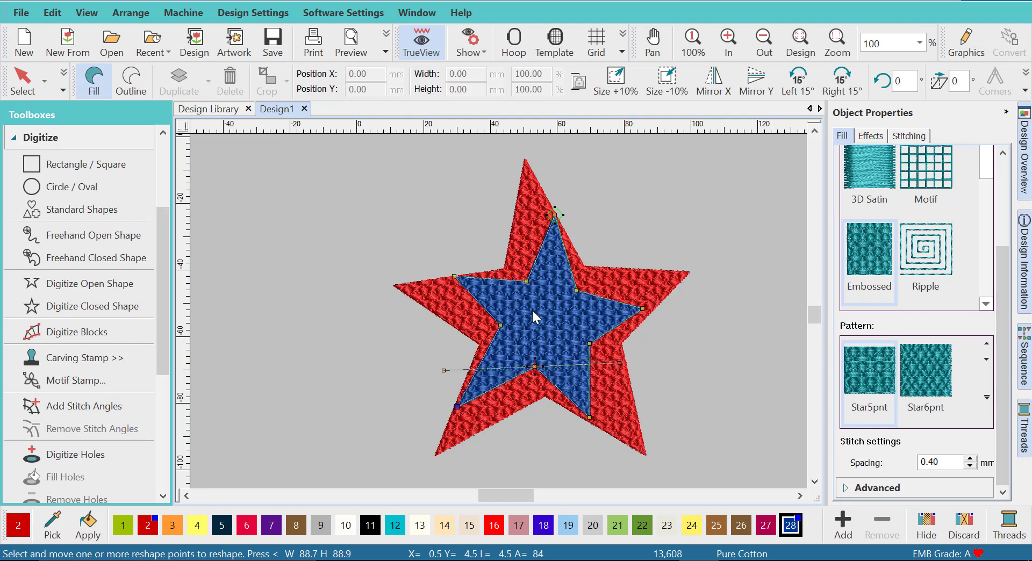
left_click_drag(555, 217, 552, 208)
left_click_drag(642, 308, 659, 304)
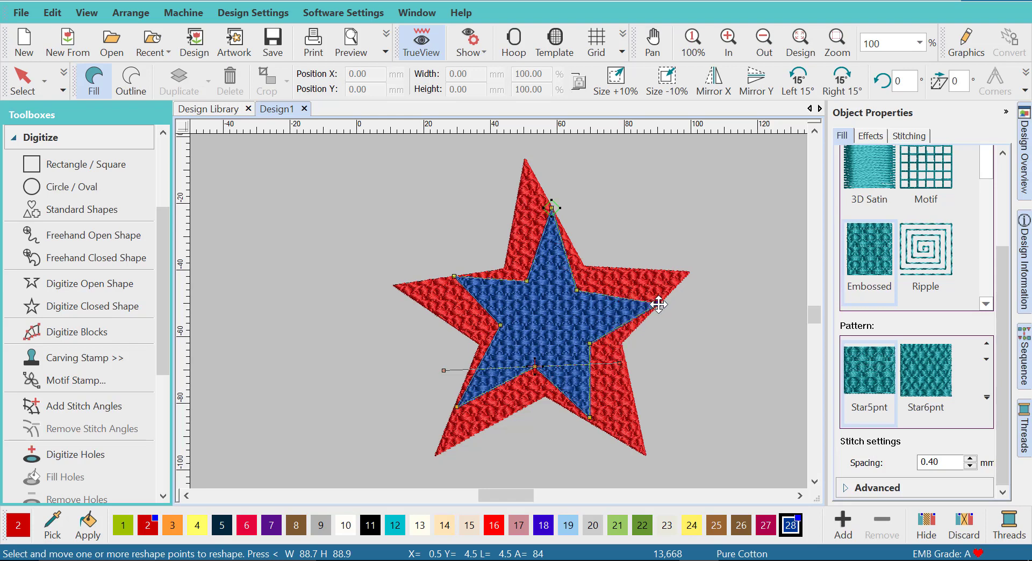
left_click_drag(590, 417, 607, 433)
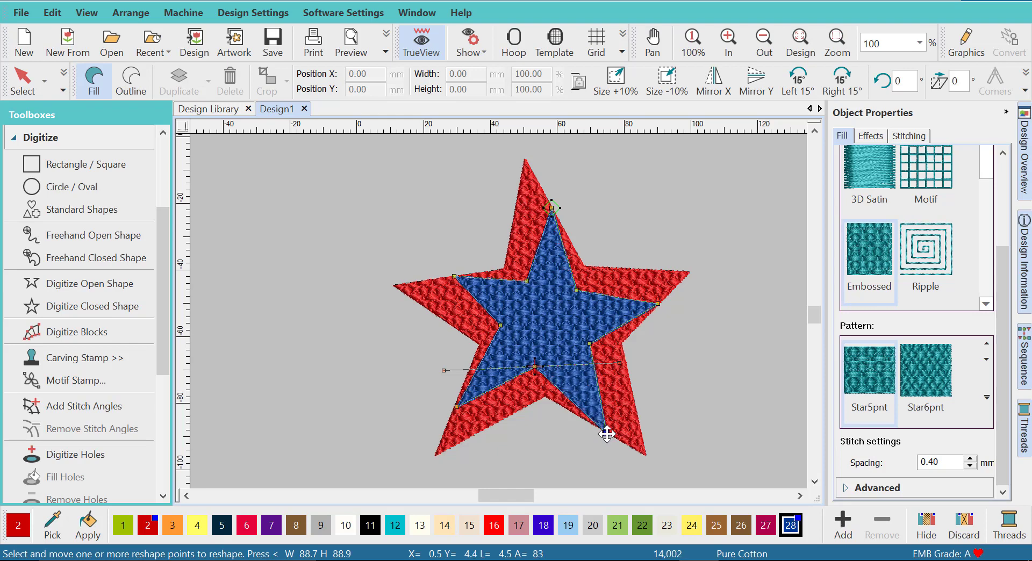
left_click(22, 77)
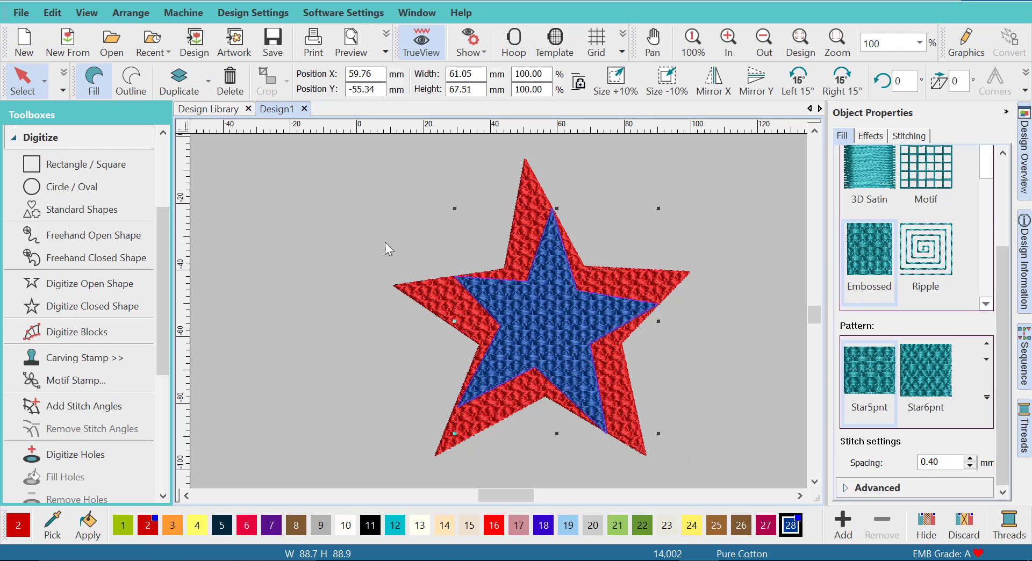
Reselect the blue star and move it to the right, off the red star's center, to about X 113.5 mm.
left_click(362, 241)
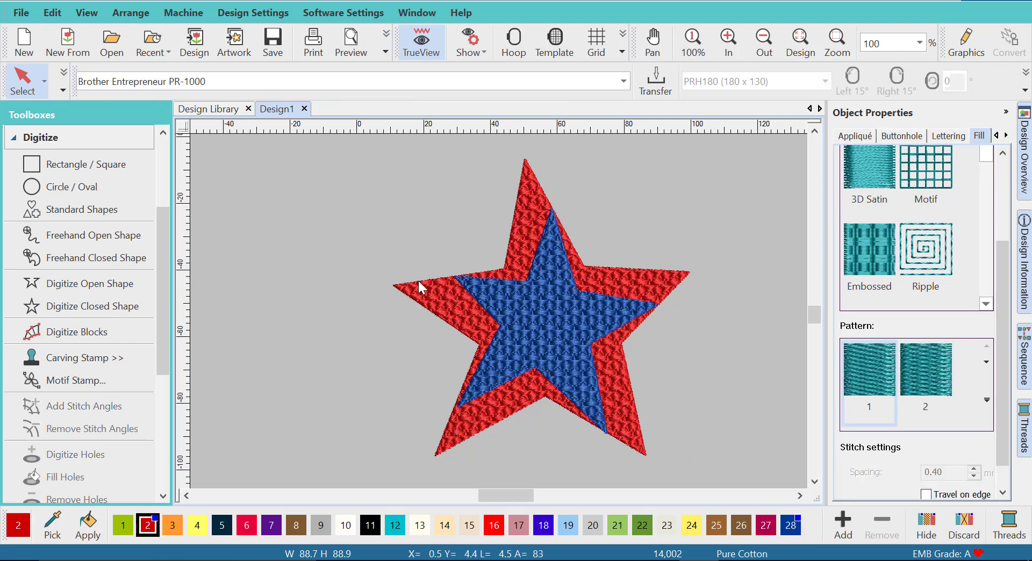
left_click(530, 307)
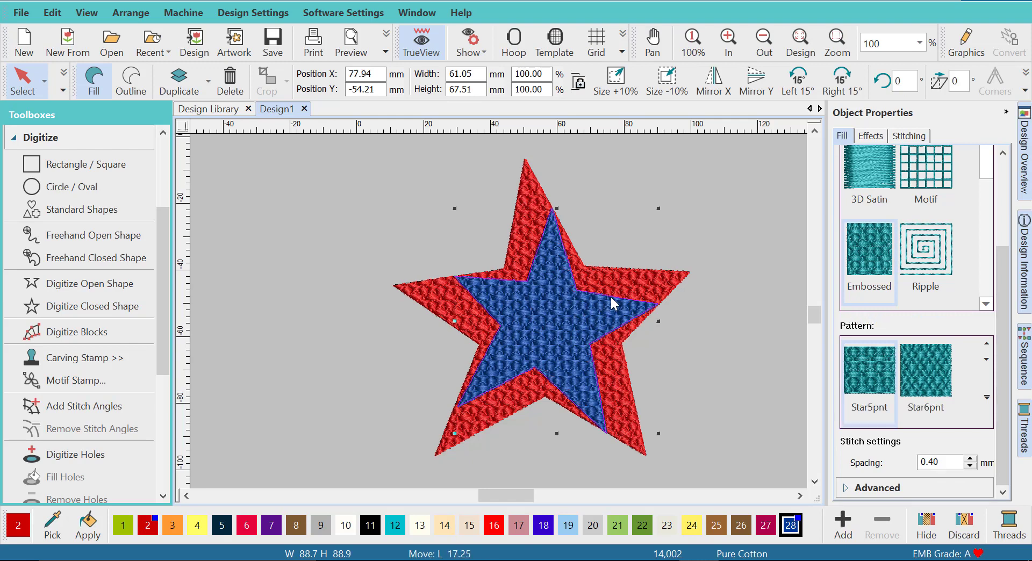
left_click_drag(671, 289, 709, 308)
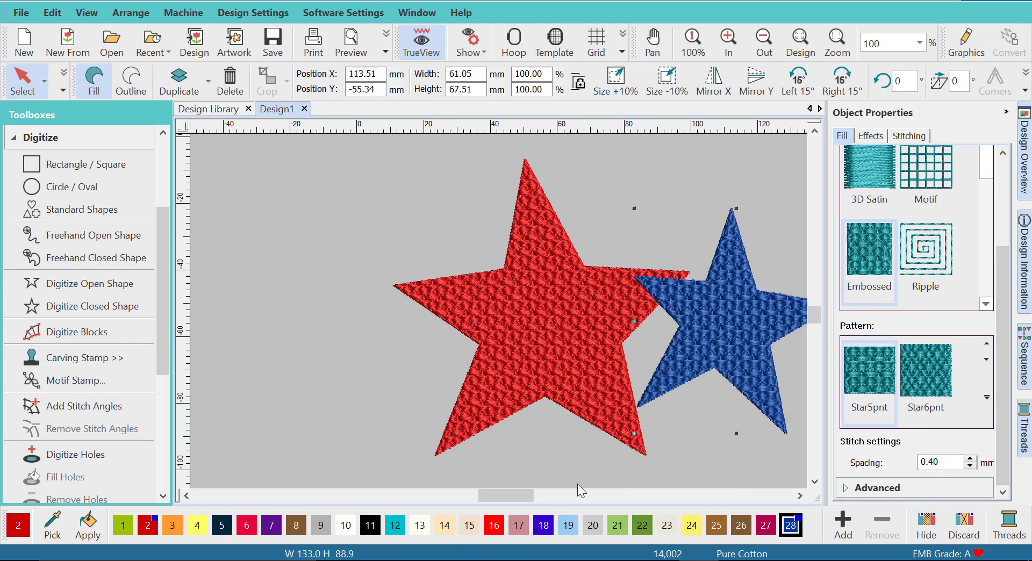
Move the blue star up and to the right, clear of the red star, to about X 131 mm, Y -41.8 mm.
left_click_drag(518, 491, 528, 492)
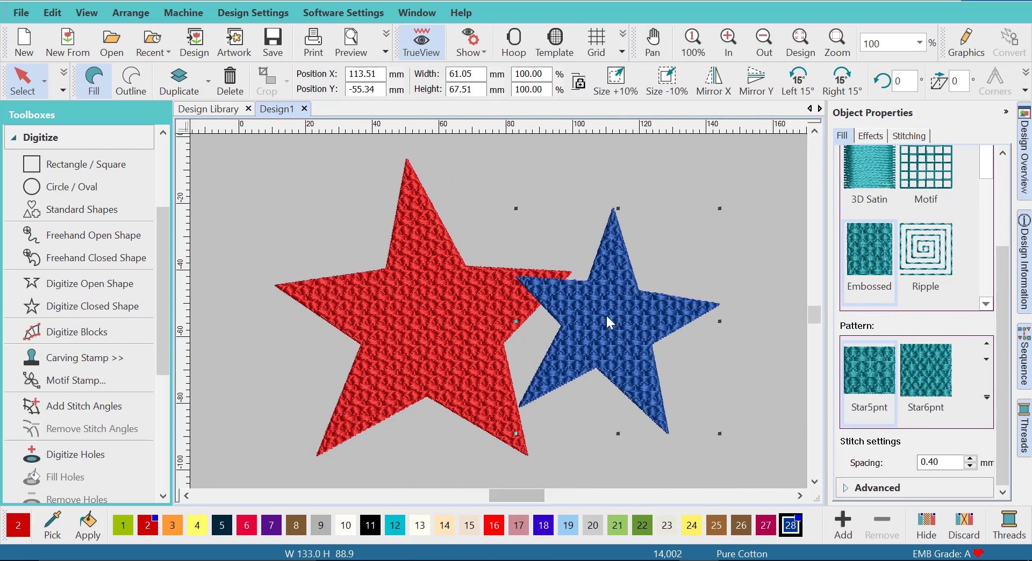
left_click_drag(605, 314, 665, 279)
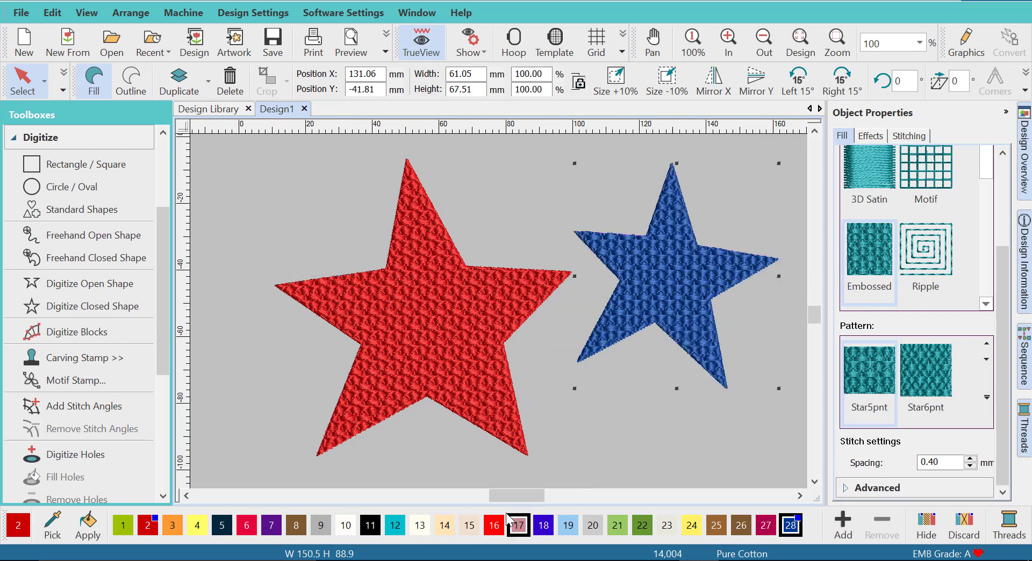
left_click_drag(510, 492, 506, 492)
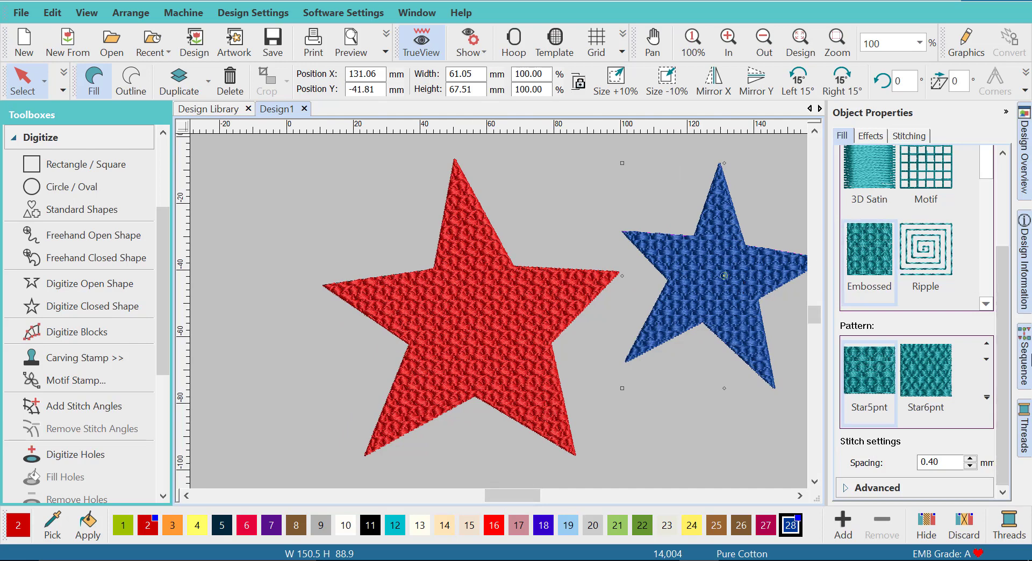
Hide the blue star through the object sequence and close the object properties.
left_click(1026, 365)
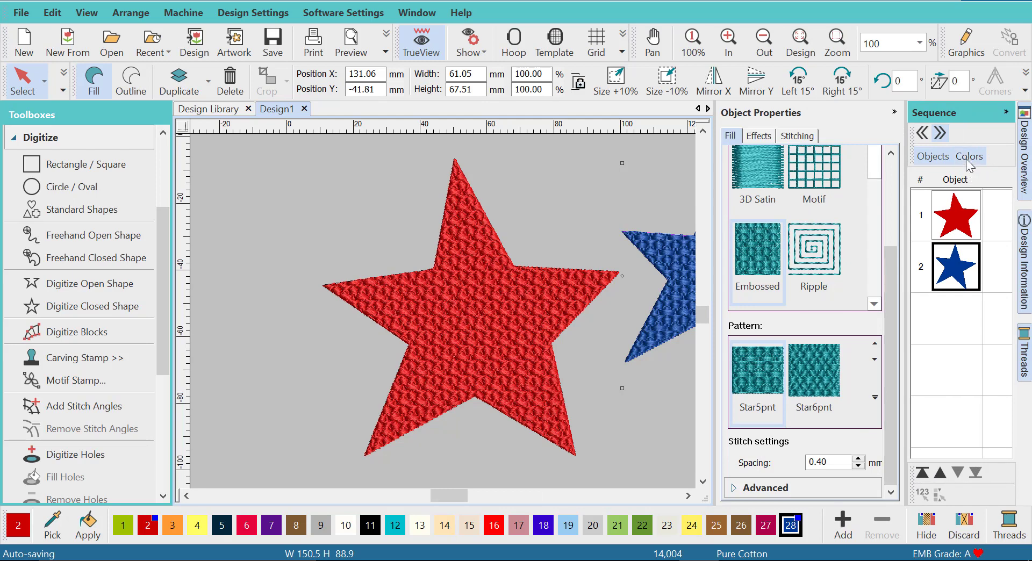
right_click(962, 271)
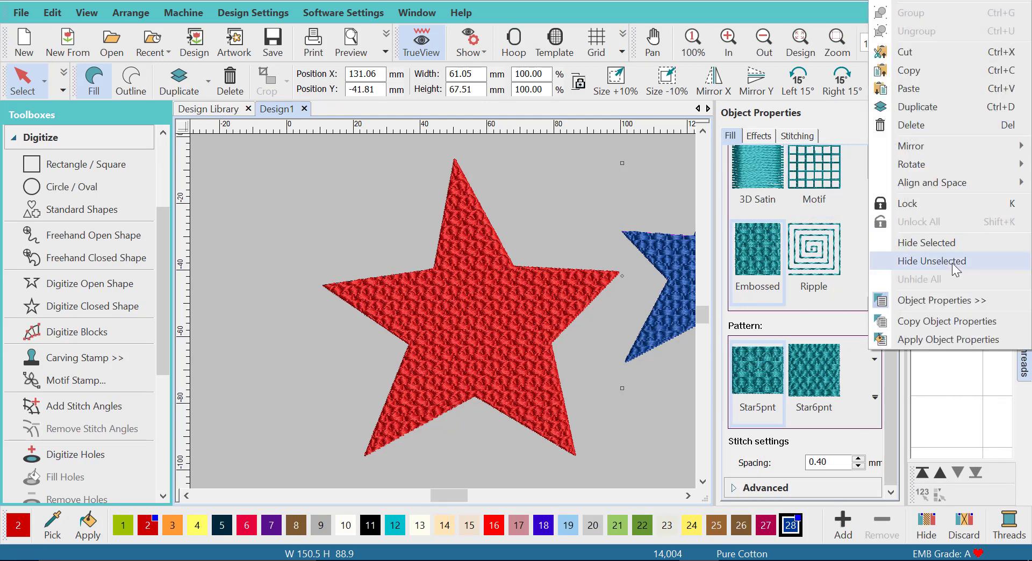
left_click(940, 245)
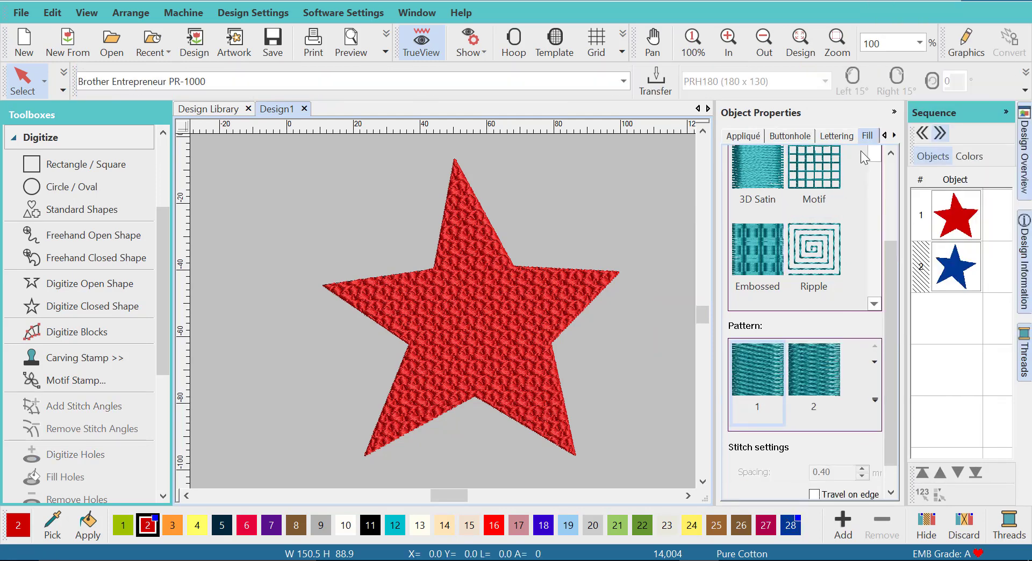
left_click(894, 112)
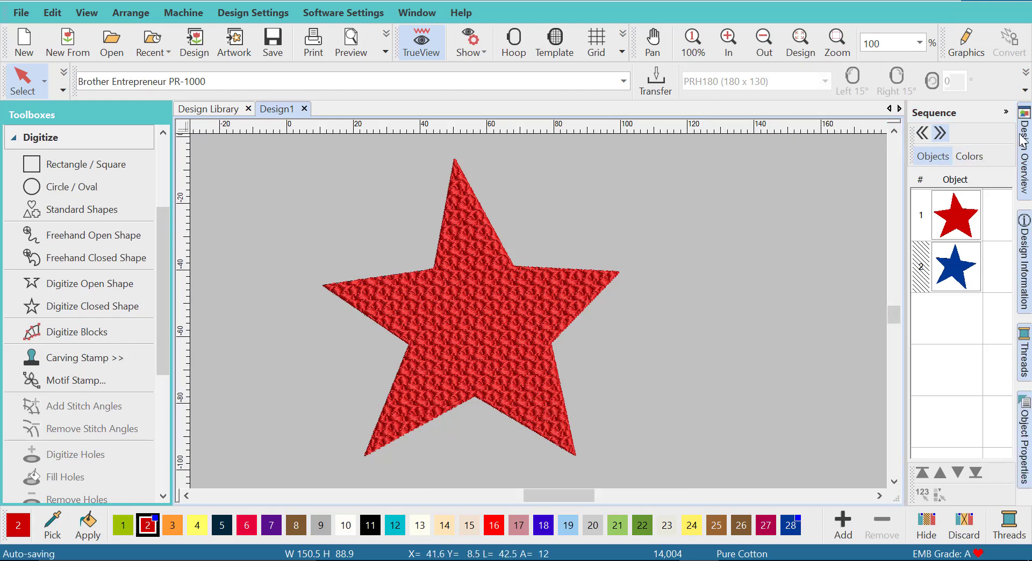
scroll(560, 496, "left", 2)
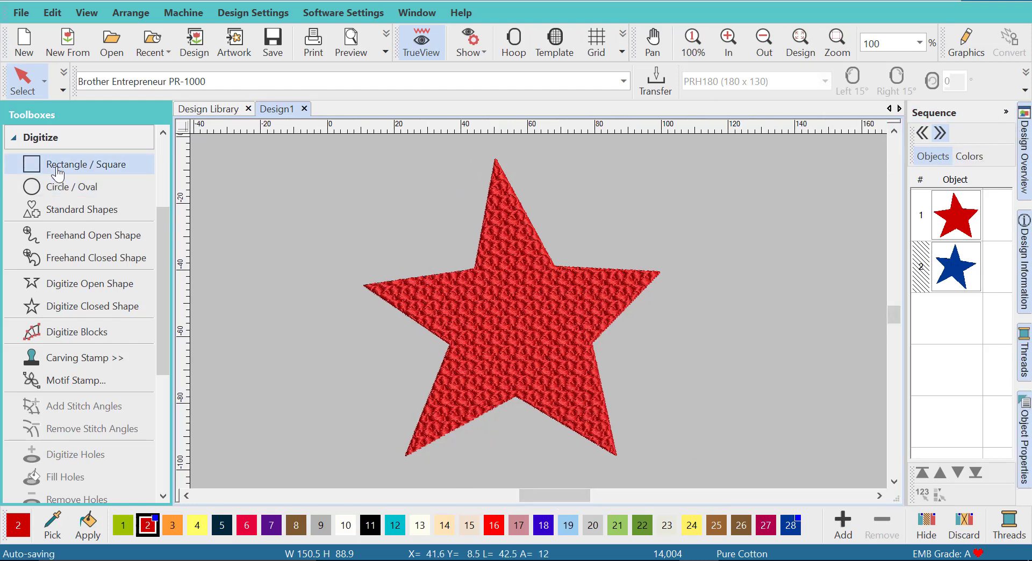
Draw a filled horizontal rectangle about 21.4 mm wide and 5 mm high beside the red star's upper left side.
left_click(81, 164)
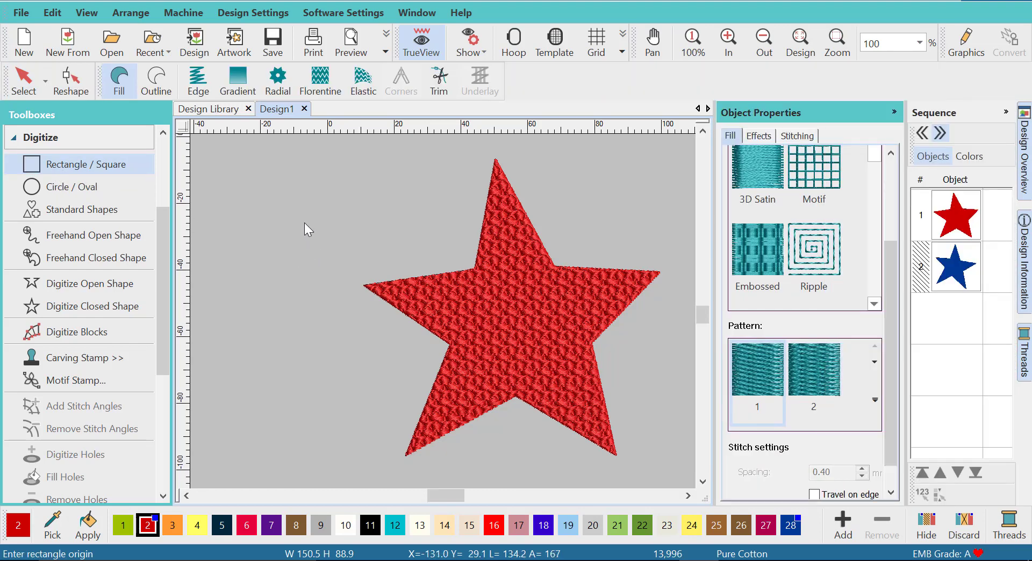
left_click(300, 213)
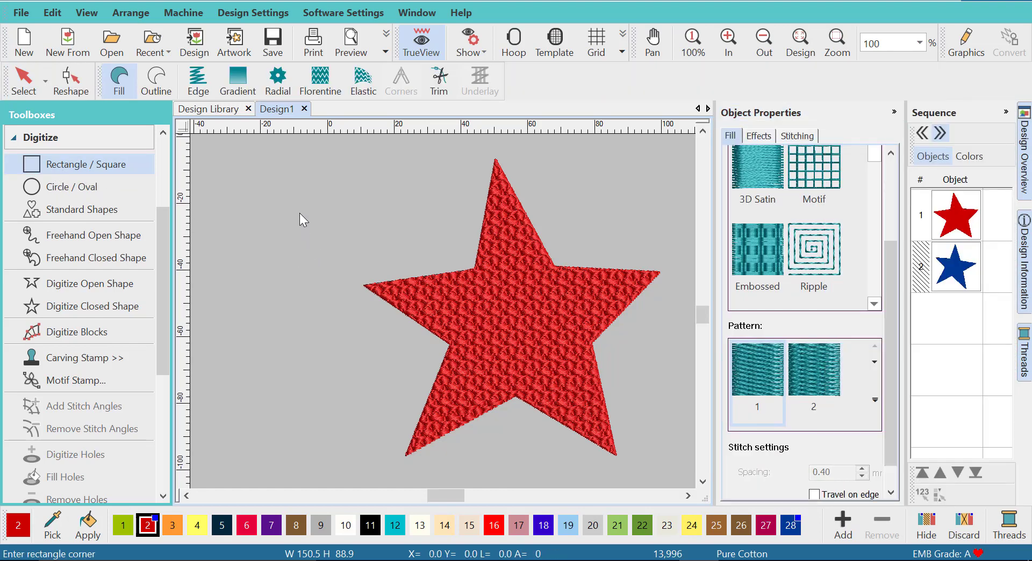
left_click(371, 230)
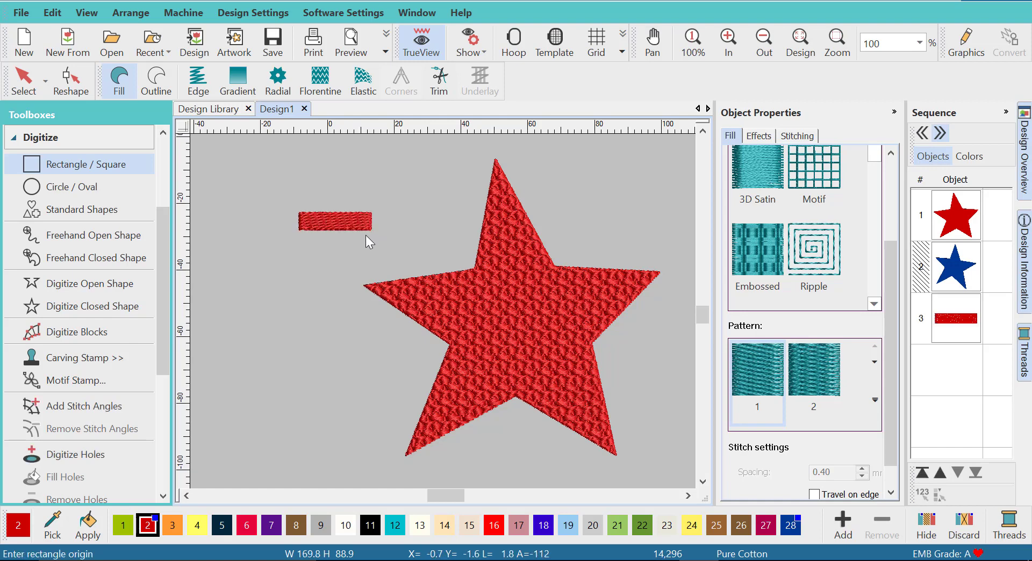
Give the small rectangle a Satin fill and recolor it with white thread 10.
left_click(25, 85)
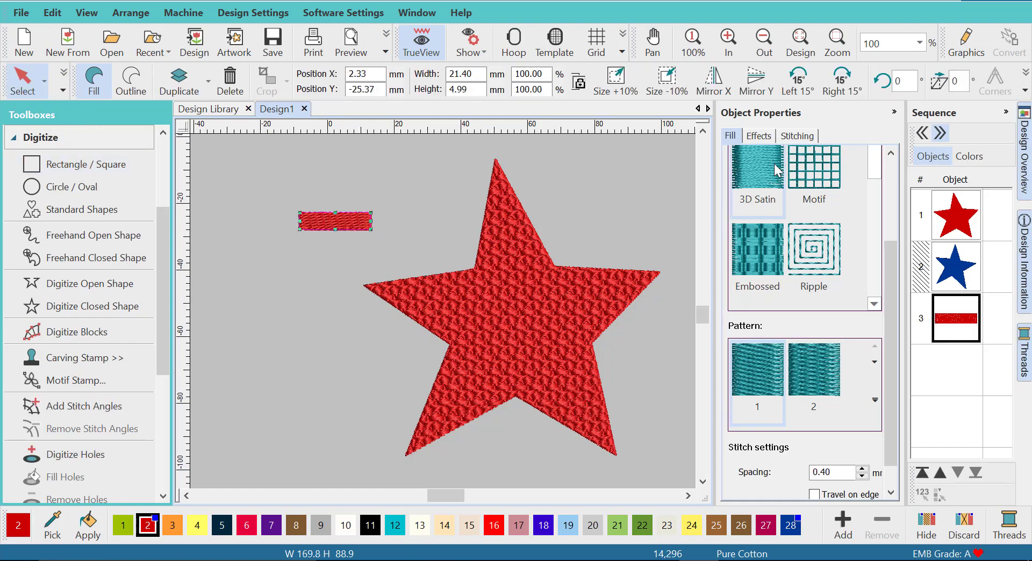
scroll(818, 186, "up", 3)
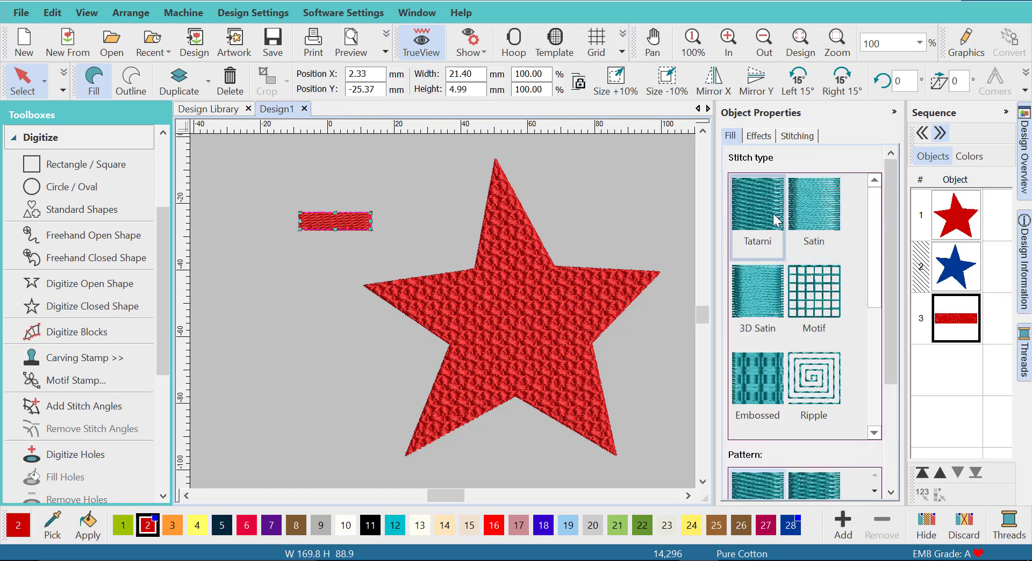
left_click(832, 225)
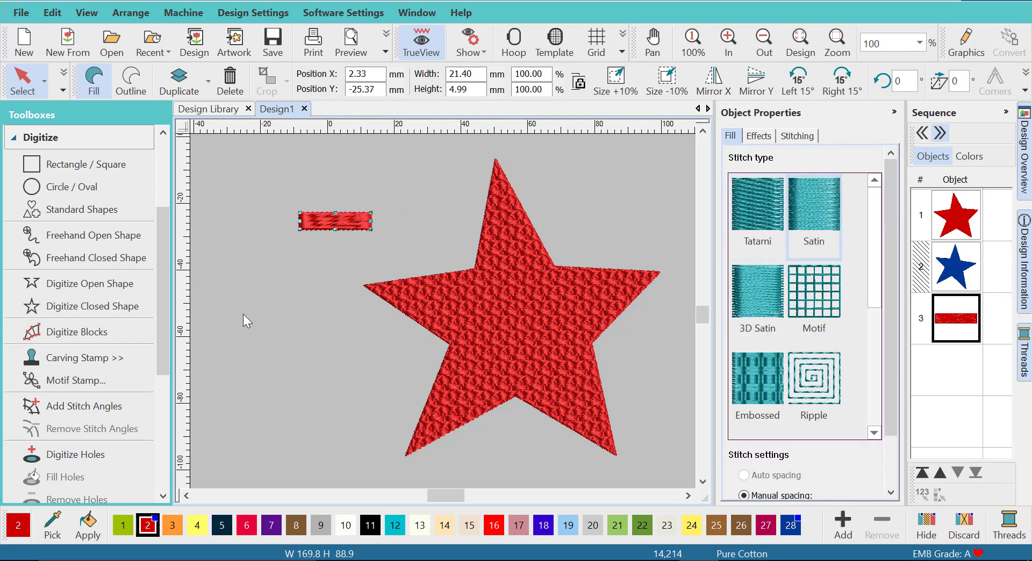
left_click(349, 528)
Reshape the white rectangle's stitch angle so its satin stitches run almost vertically across the strip.
left_click(63, 94)
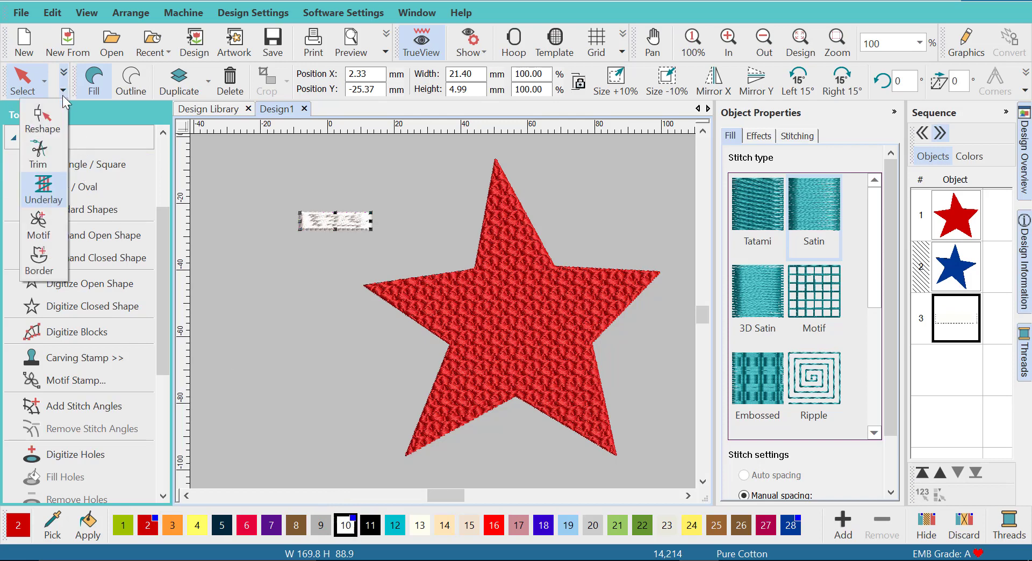
left_click(40, 113)
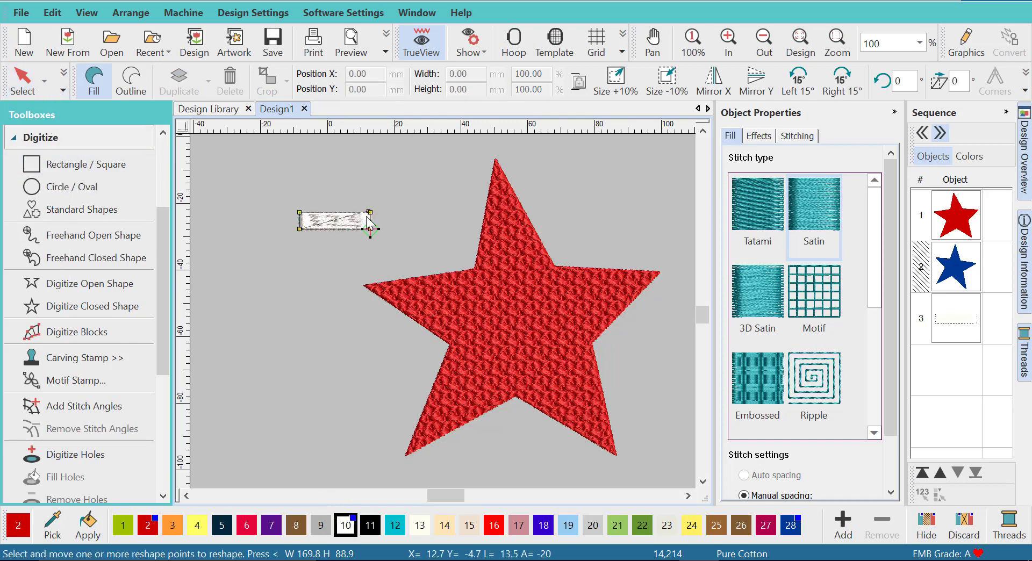
left_click_drag(370, 212, 350, 195)
key("ctrl+z")
scroll(372, 225, "up", 5)
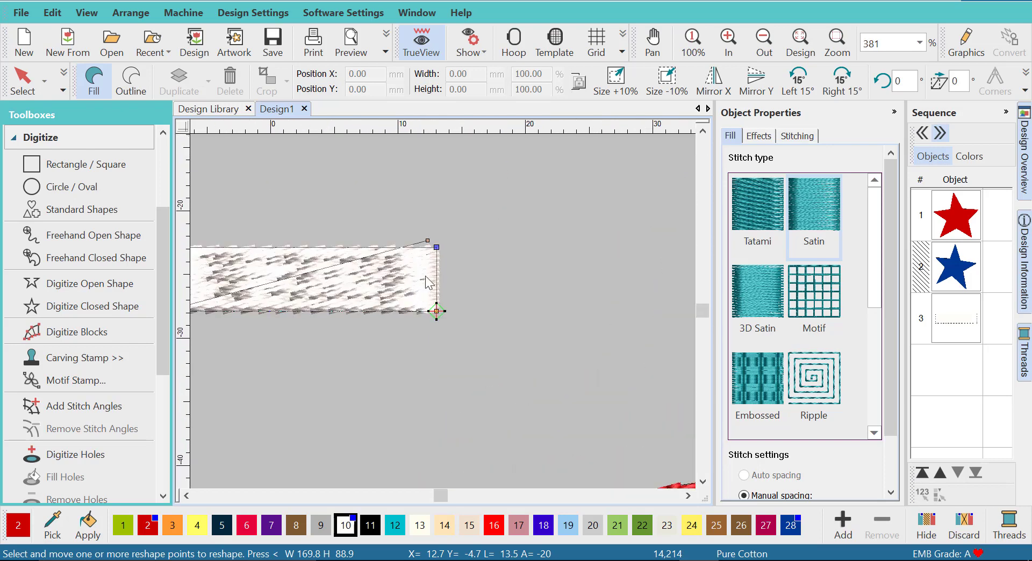
left_click_drag(433, 249, 230, 189)
scroll(440, 316, "down", 1)
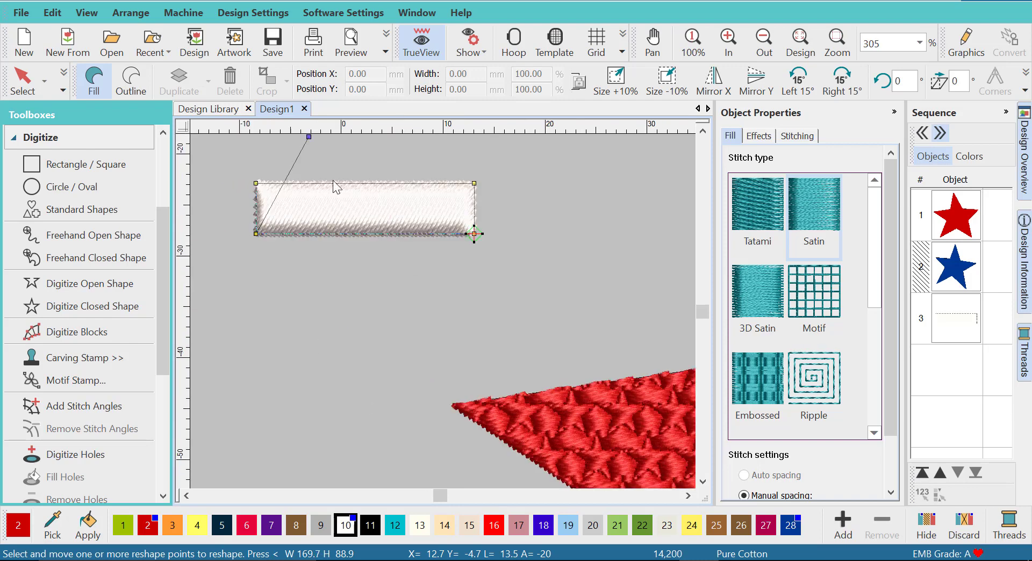
scroll(443, 312, "down", 2)
left_click_drag(437, 279, 394, 278)
scroll(439, 301, "down", 3)
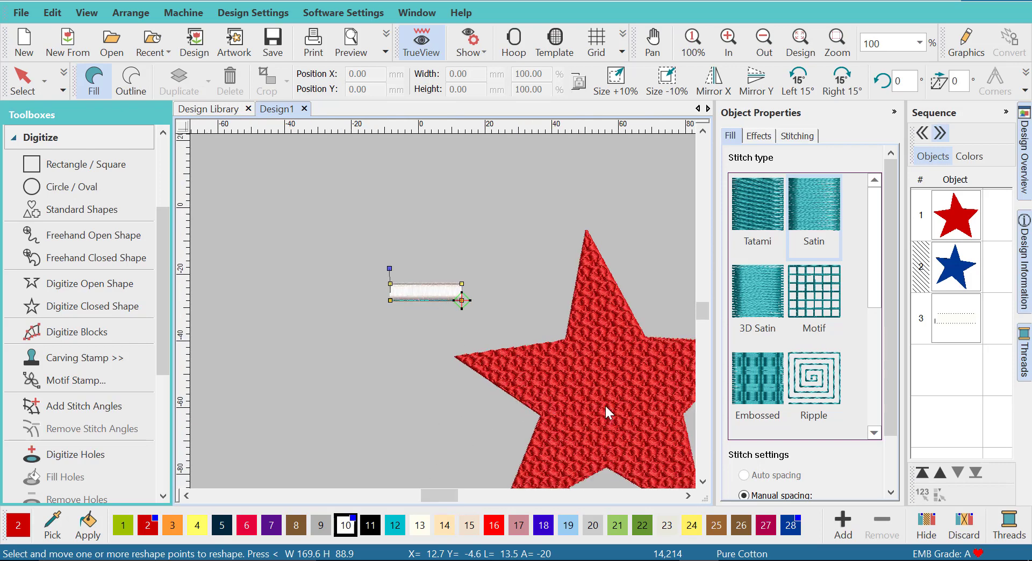
Move the white strip across the red star's top point, to about X 54.6 mm, Y -30 mm.
scroll(607, 413, "up", 1)
left_click(39, 91)
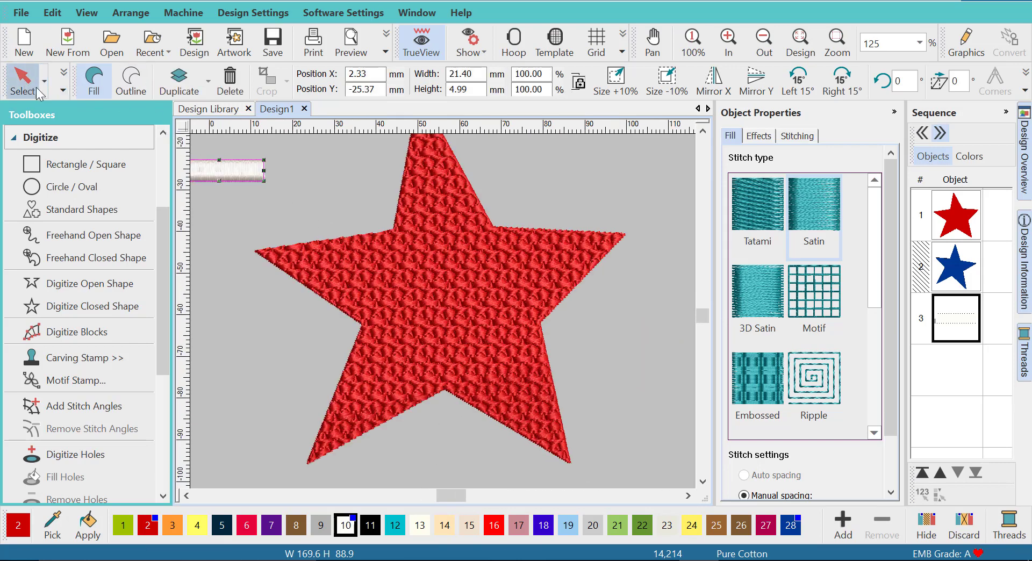
left_click_drag(240, 180, 460, 199)
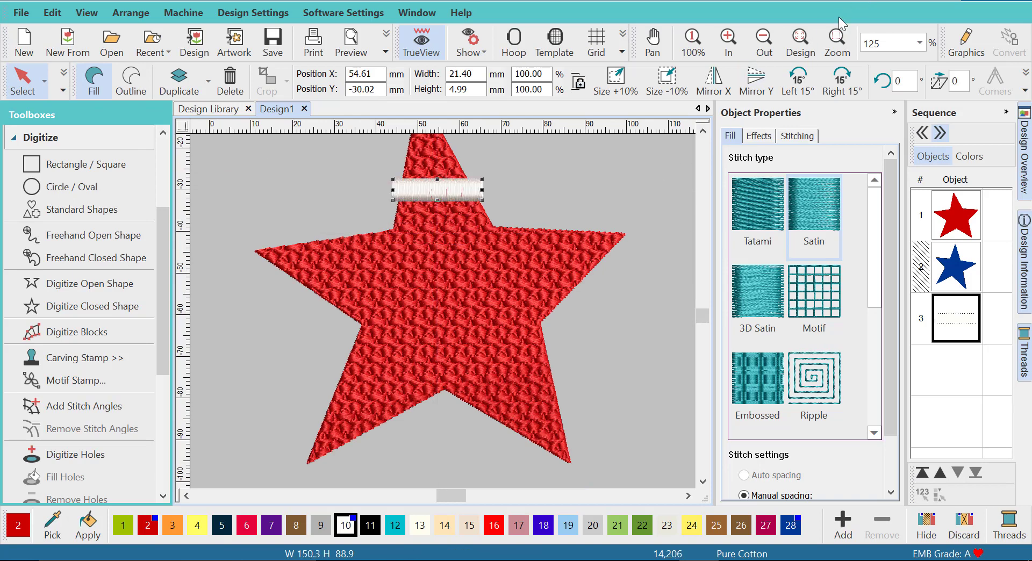
left_click(801, 42)
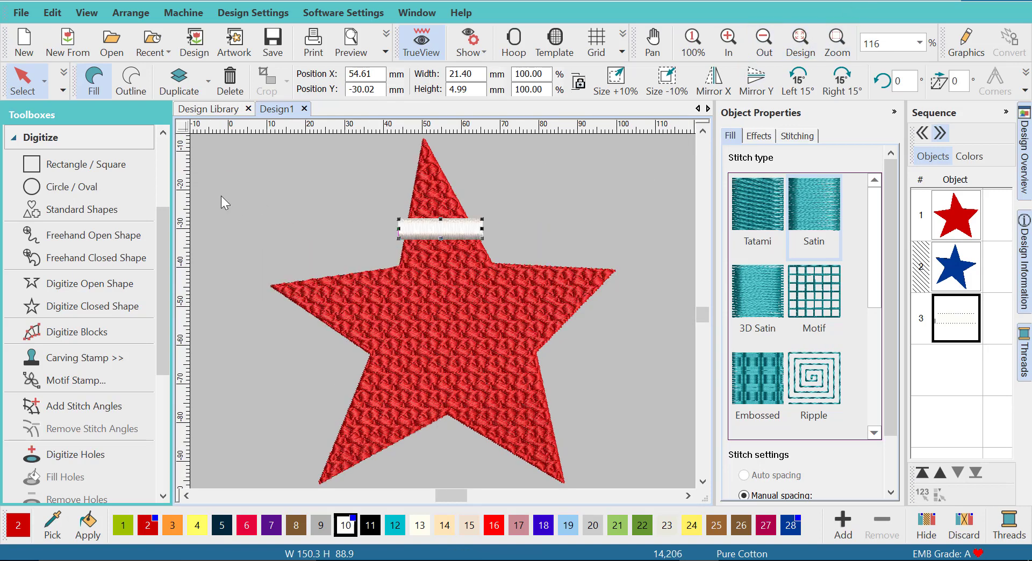
left_click(63, 90)
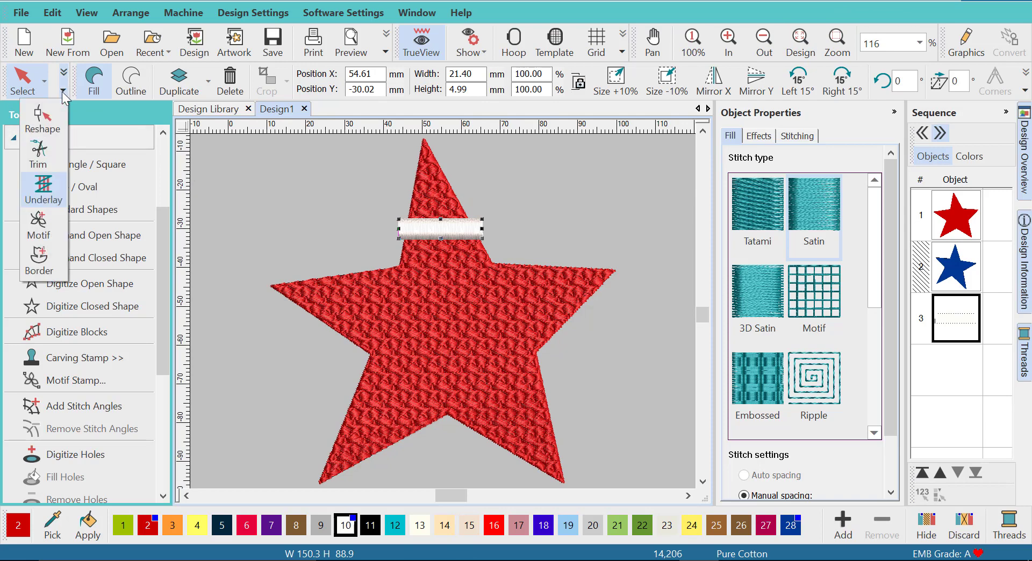
left_click(52, 126)
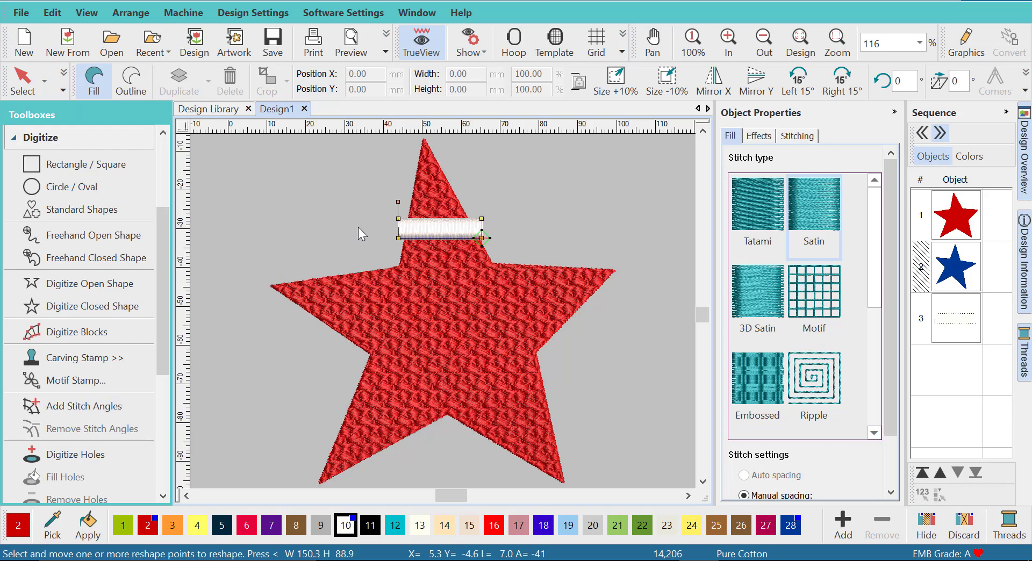
left_click(103, 81)
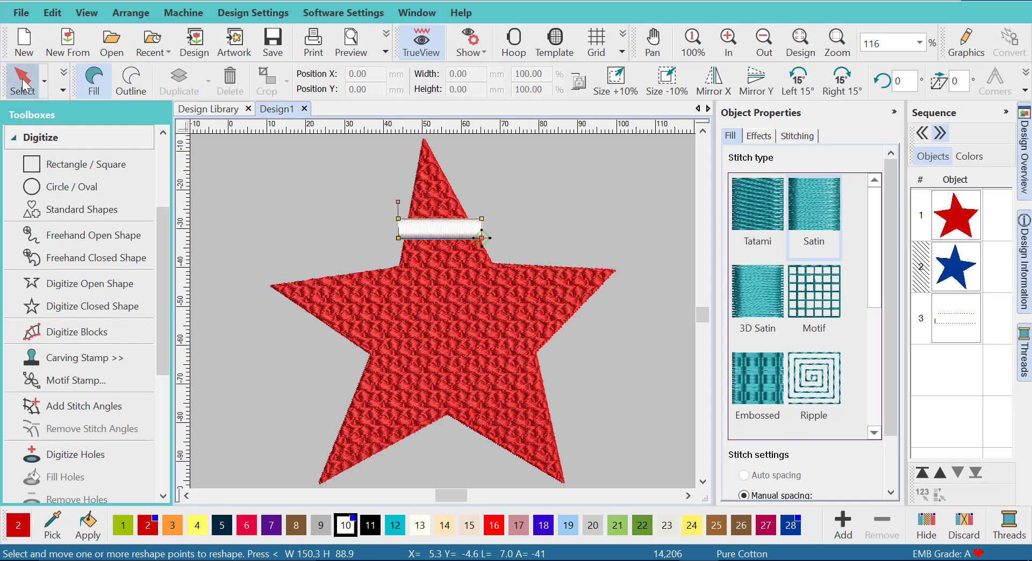
Move the white strip higher on the star's top point, to about X 57.9 mm, Y -22.3 mm, and rotate it slightly clockwise.
left_click_drag(425, 222, 429, 208)
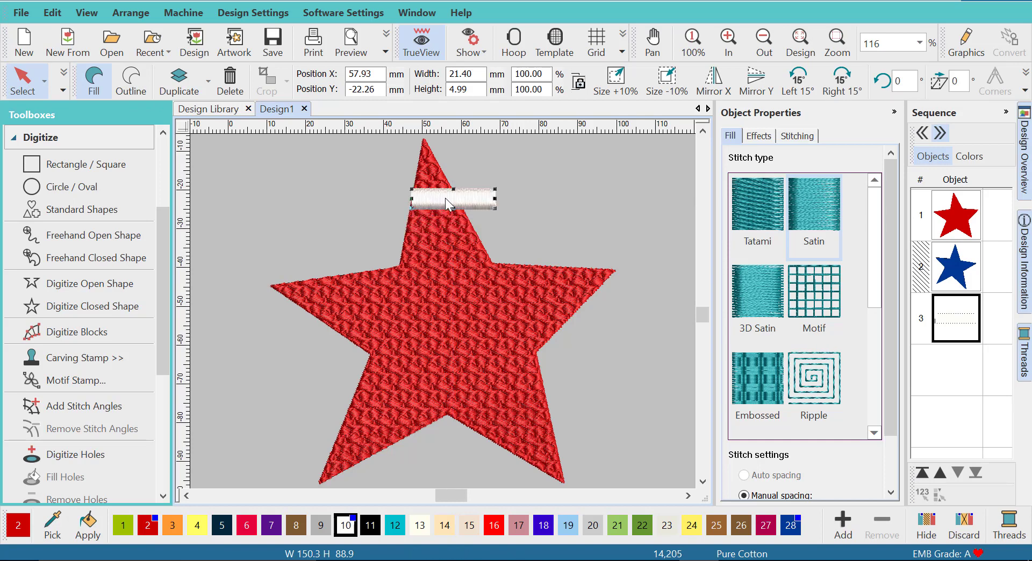
left_click_drag(495, 190, 499, 193)
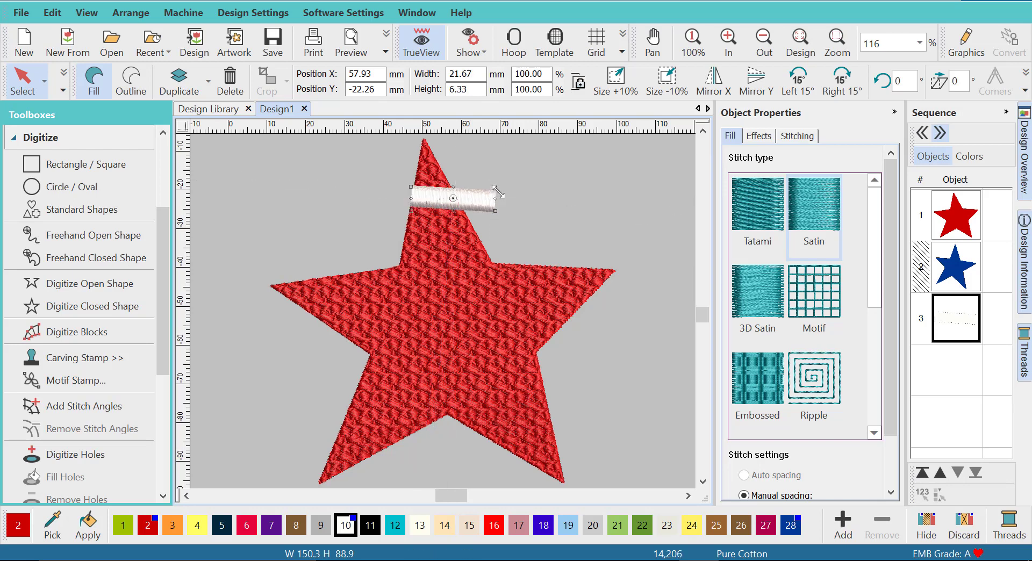
left_click(44, 81)
Reshape the white strip's corners to fit the slanted edges of the star's top point, making it about 13.6 mm wide.
left_click(63, 90)
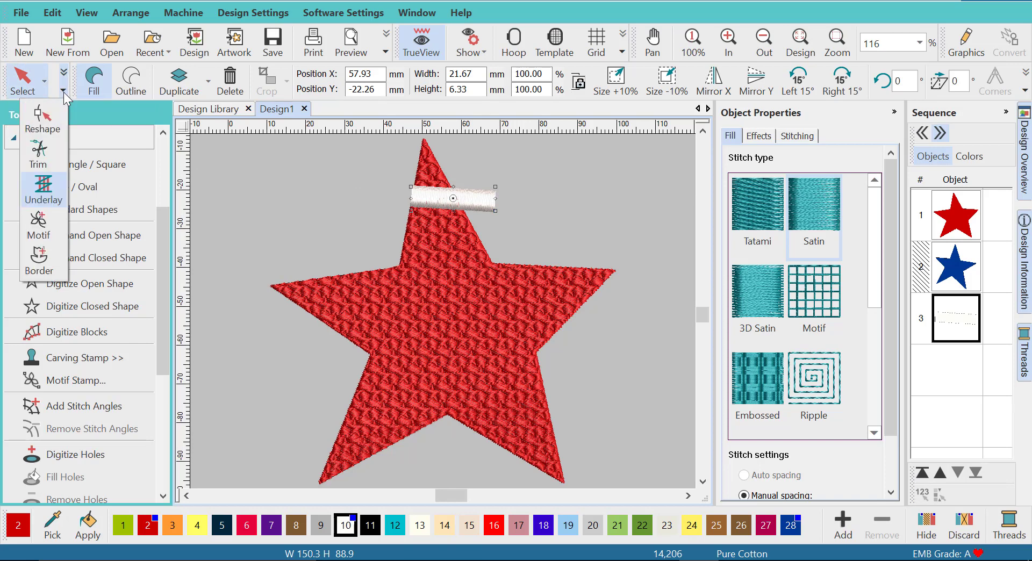
left_click(40, 119)
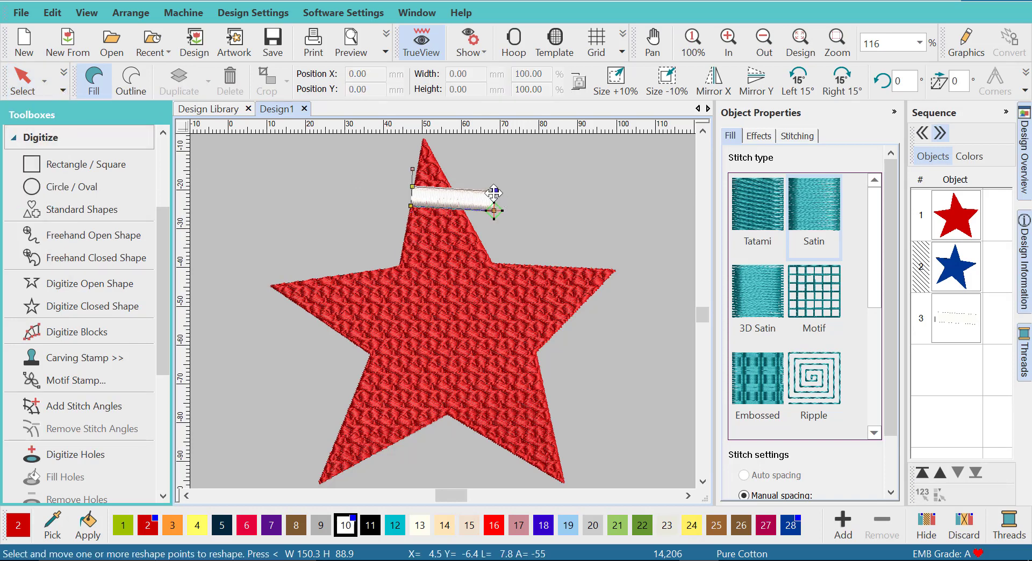
left_click_drag(495, 190, 464, 209)
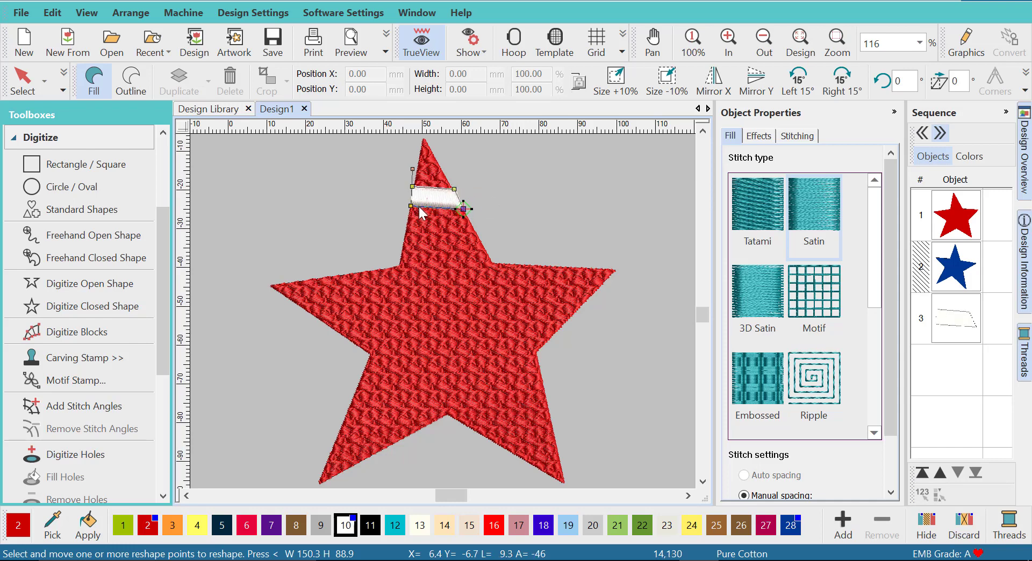
scroll(409, 188, "up", 5)
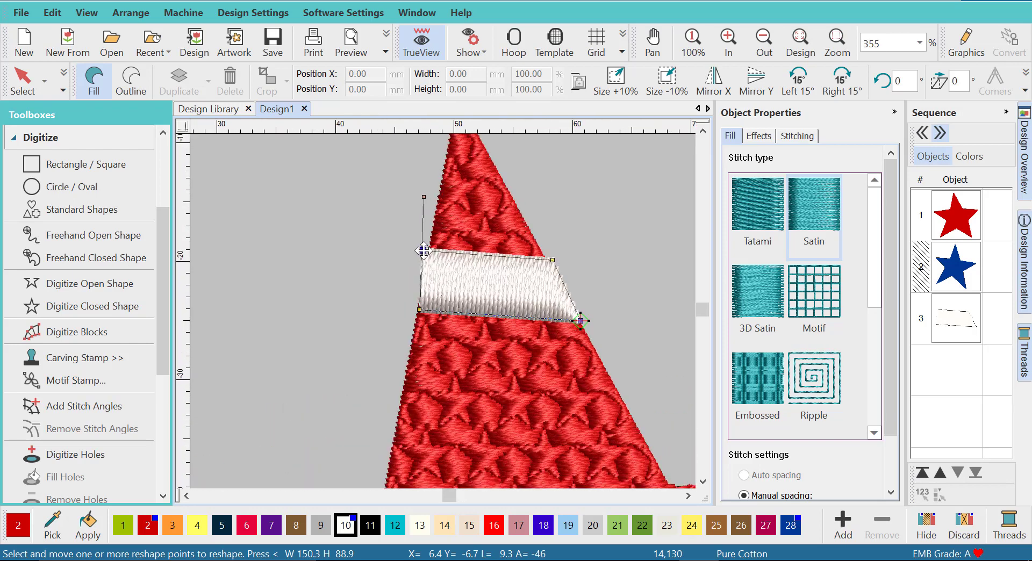
left_click_drag(423, 250, 428, 250)
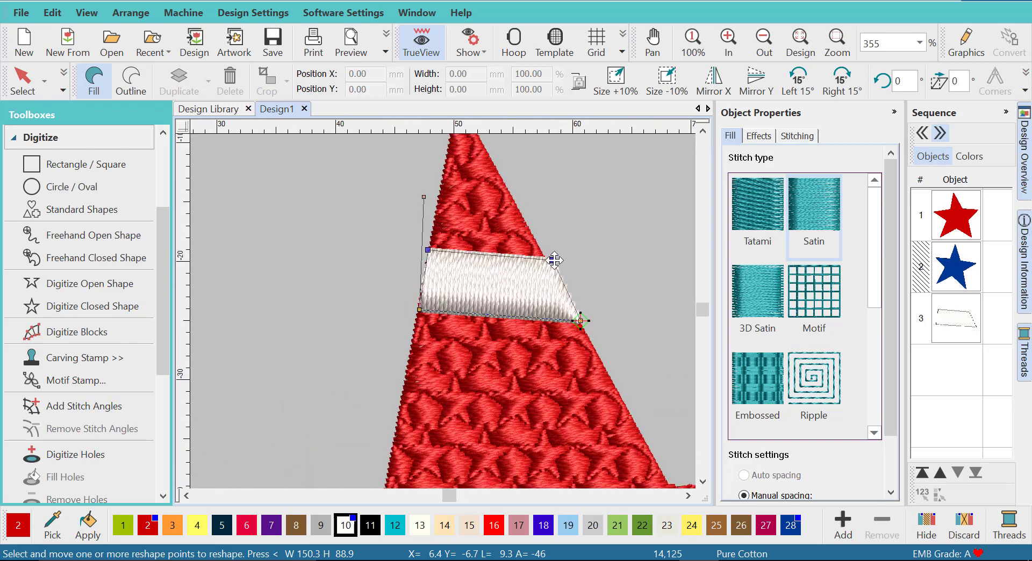
left_click_drag(554, 259, 547, 260)
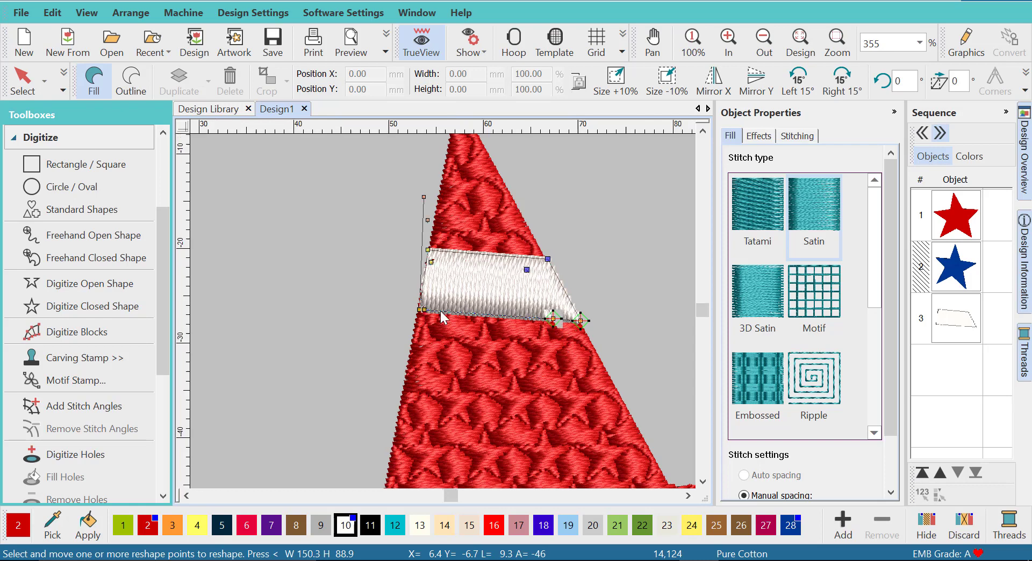
scroll(433, 322, "down", 2)
scroll(451, 323, "down", 1)
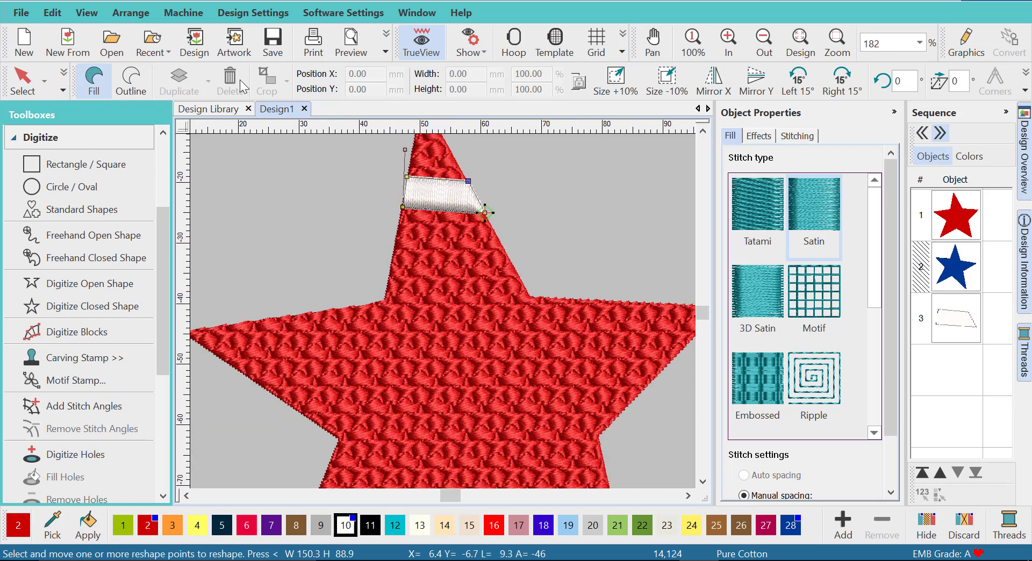
left_click(22, 81)
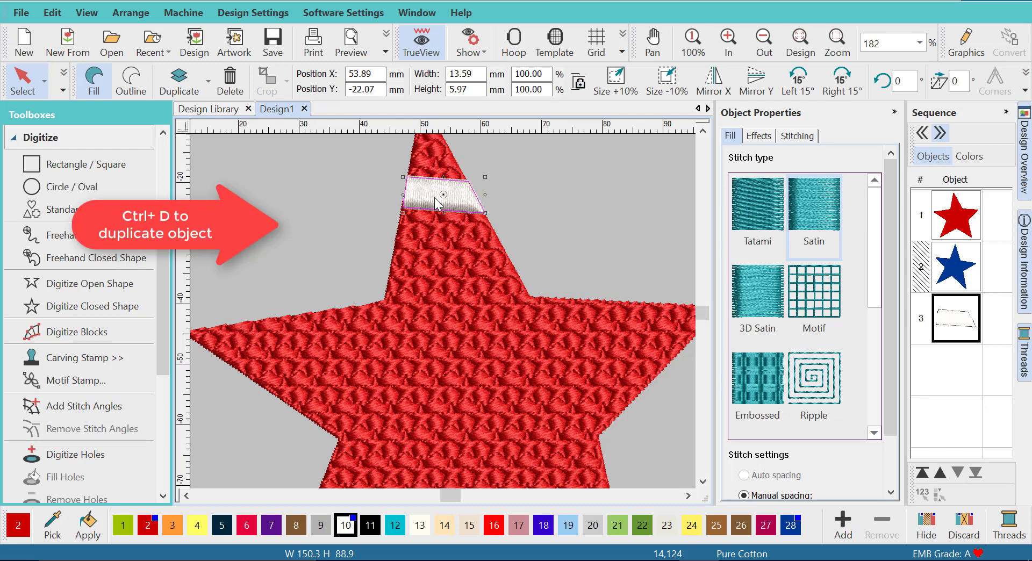
Duplicate the white strip, place the copy below it at about X 52.2 mm, Y -30.9 mm, and stretch its right corners to the star's edge.
key("ctrl+d")
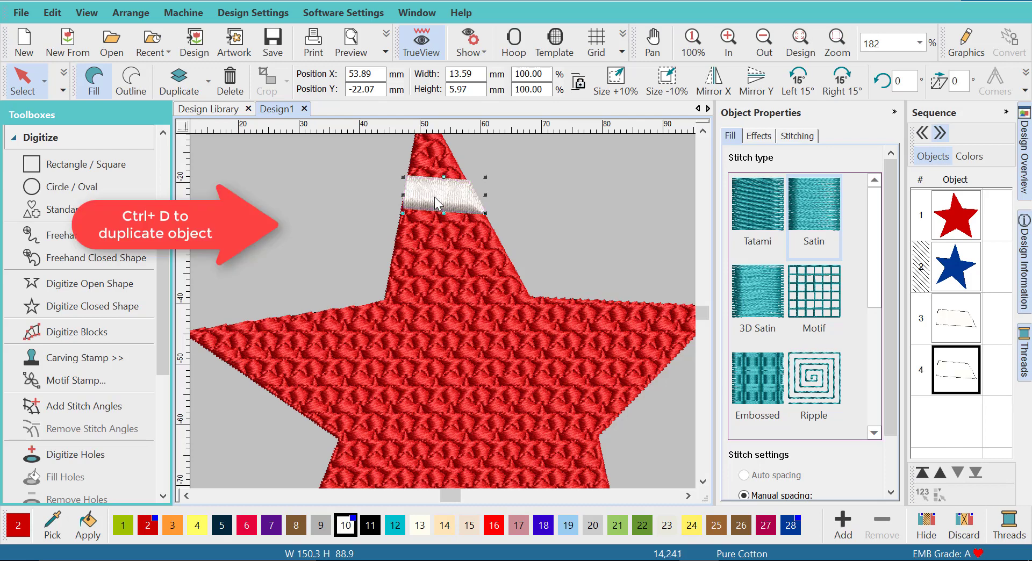
left_click_drag(435, 197, 424, 243)
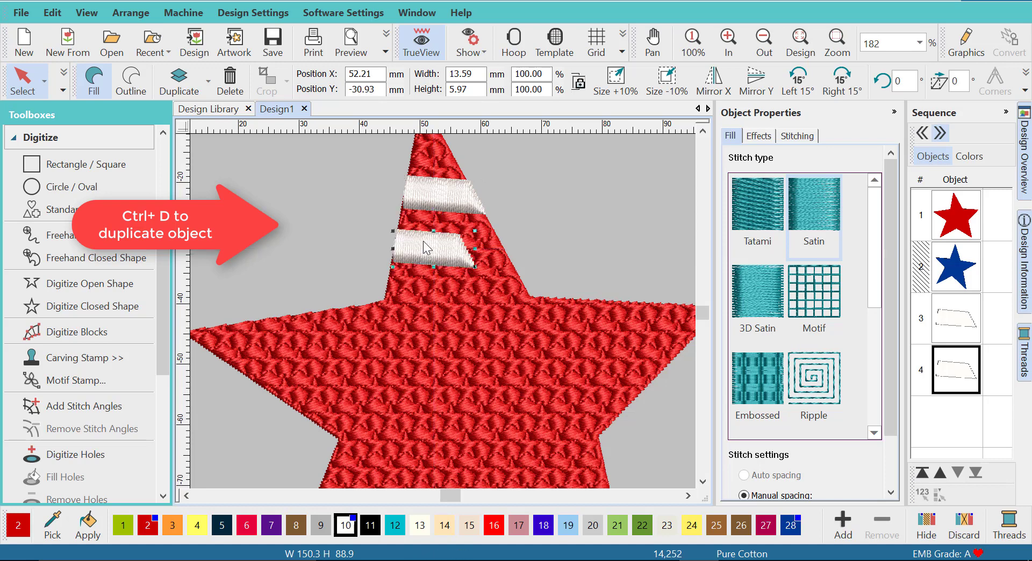
left_click(63, 91)
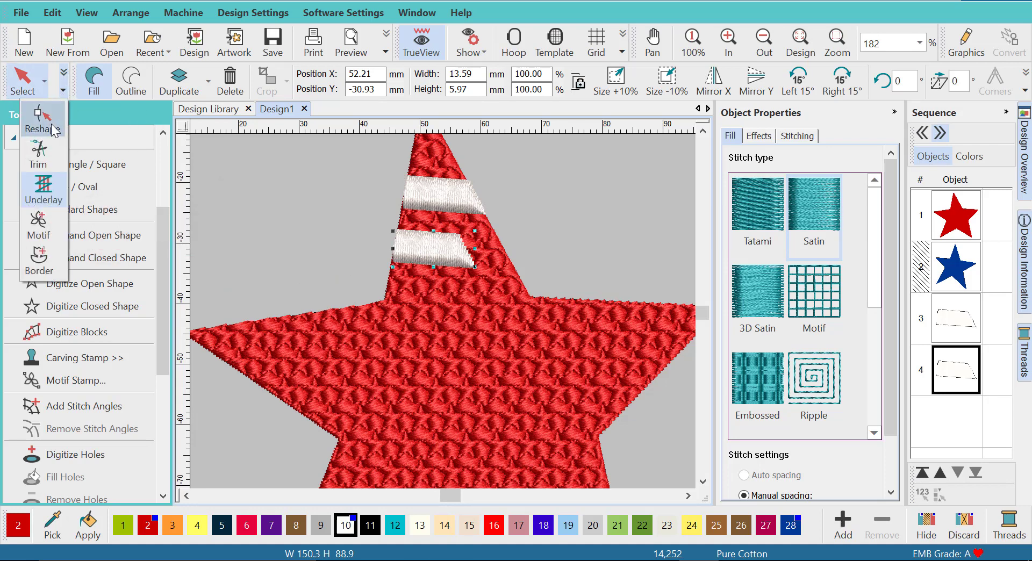
left_click(57, 120)
left_click_drag(458, 235, 494, 235)
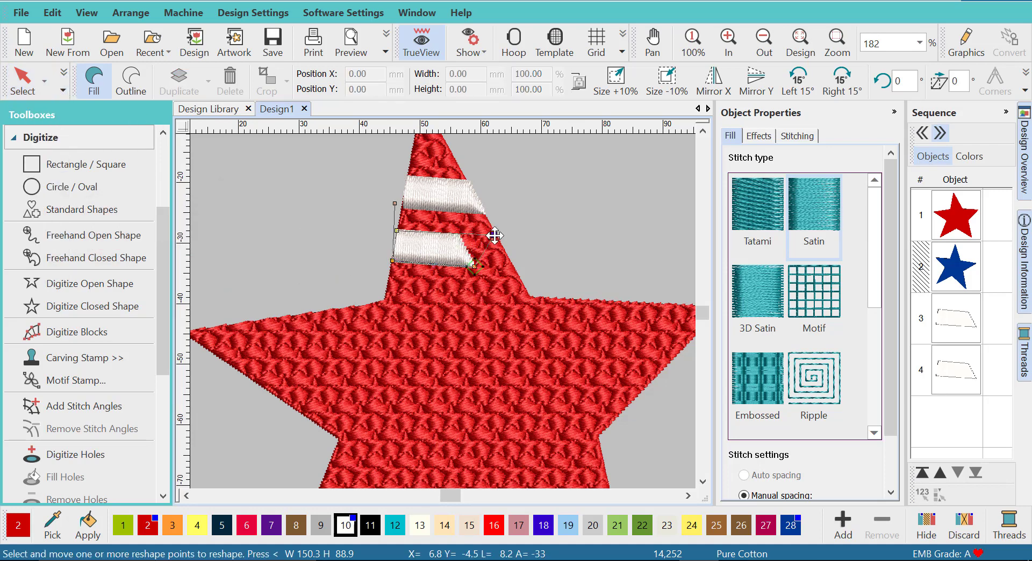
left_click_drag(473, 270, 515, 271)
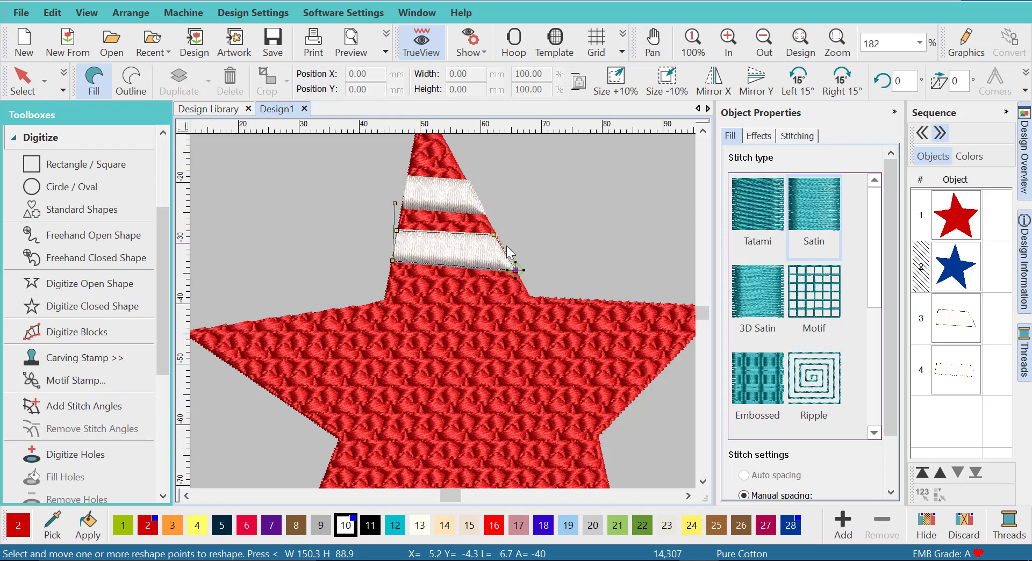
Fine-tune the second white strip's upper corners to follow the star's slanted edges, making it about 20.4 mm wide and 6.5 mm high.
left_click_drag(497, 235, 500, 236)
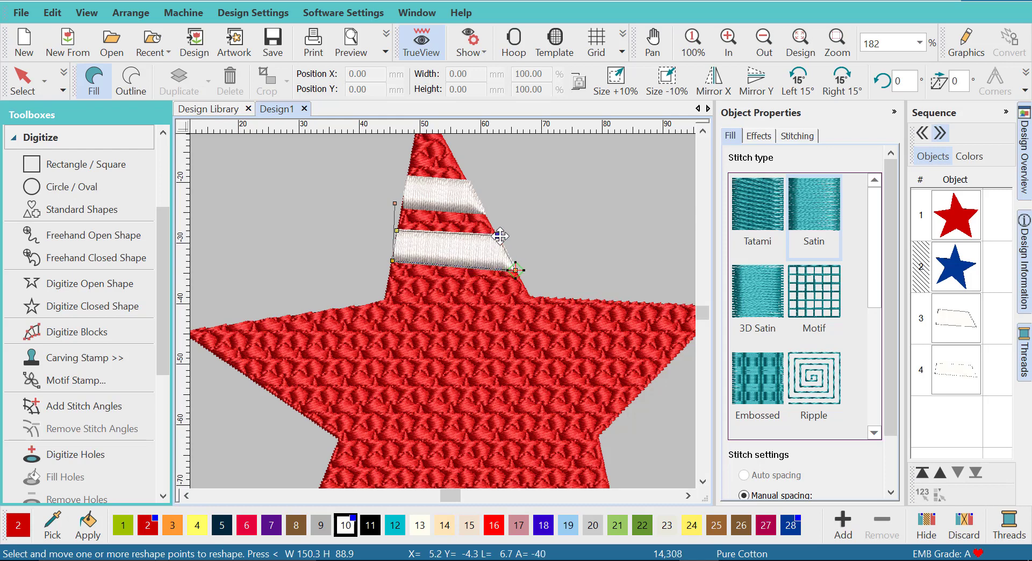
left_click(398, 232)
left_click_drag(400, 233, 400, 233)
scroll(411, 226, "up", 3)
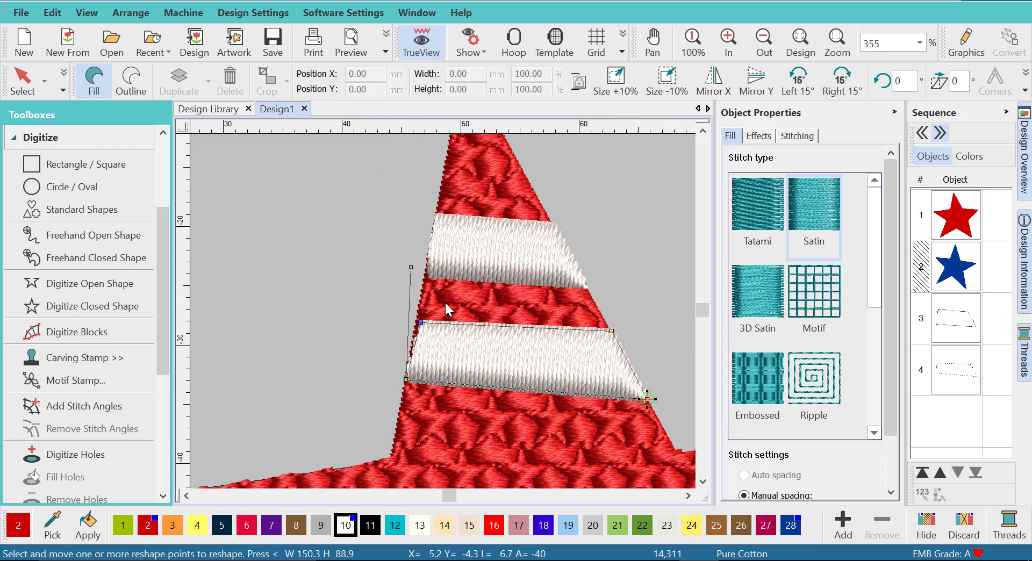
left_click(417, 322)
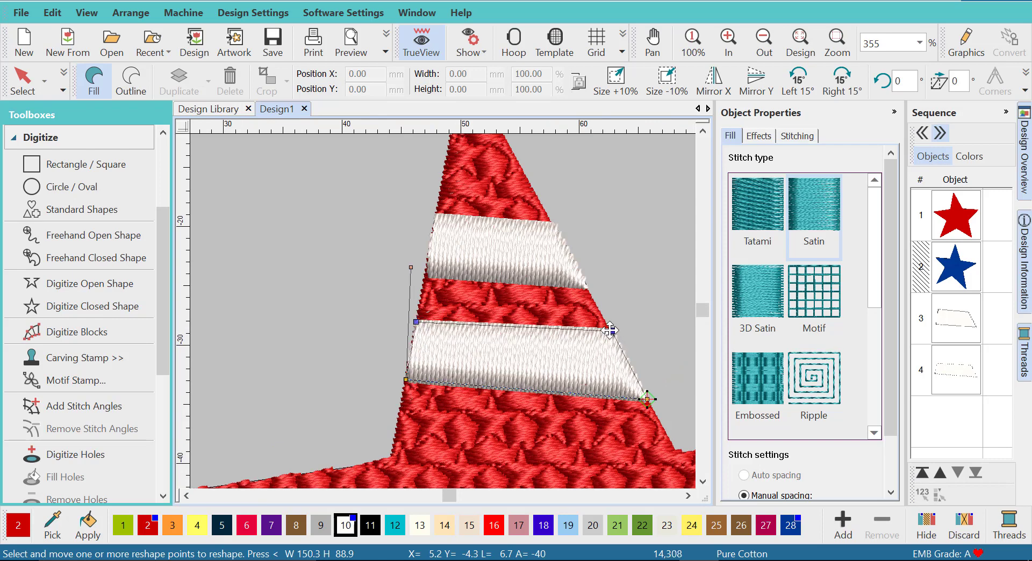
left_click_drag(610, 329, 615, 337)
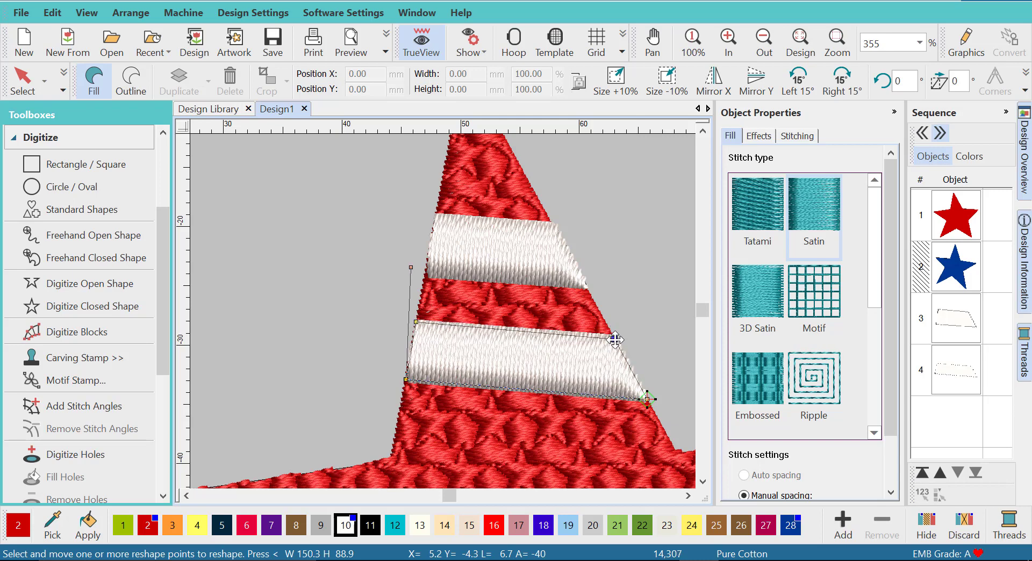
scroll(433, 313, "down", 2)
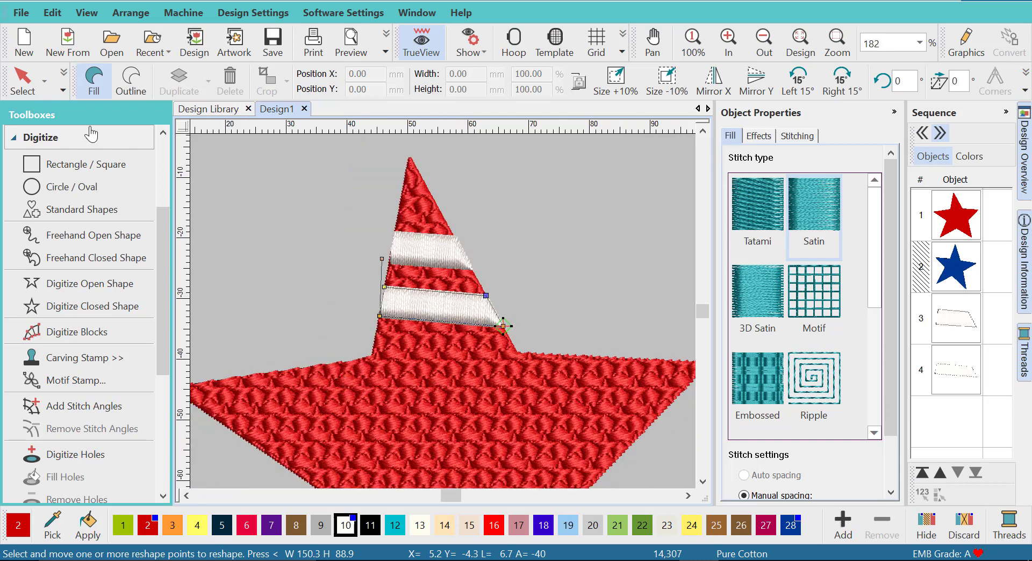
left_click(22, 81)
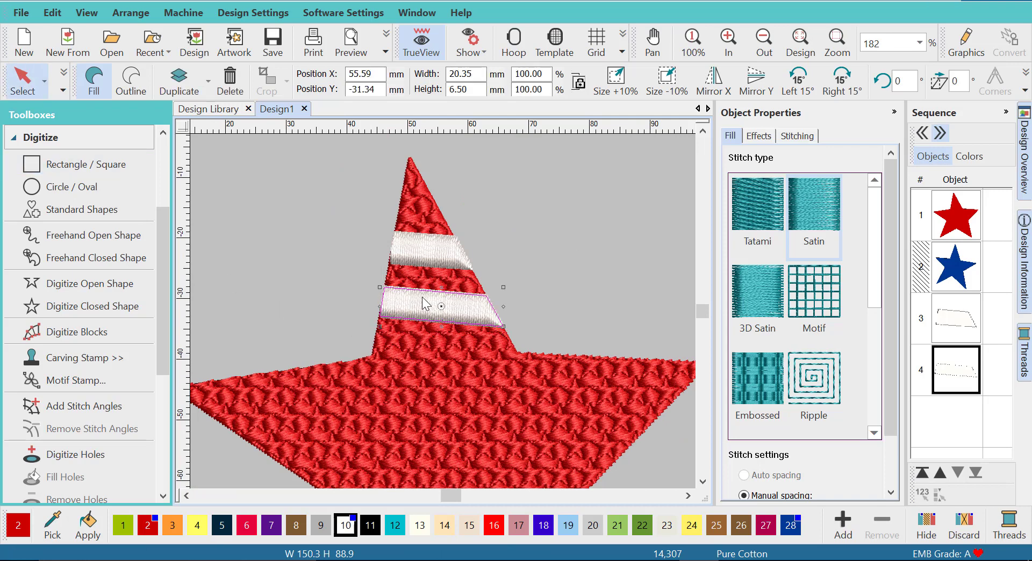
Duplicate the second white strip and place the copy below it, at about X 54.4 mm, Y -38.3 mm.
key("ctrl+d")
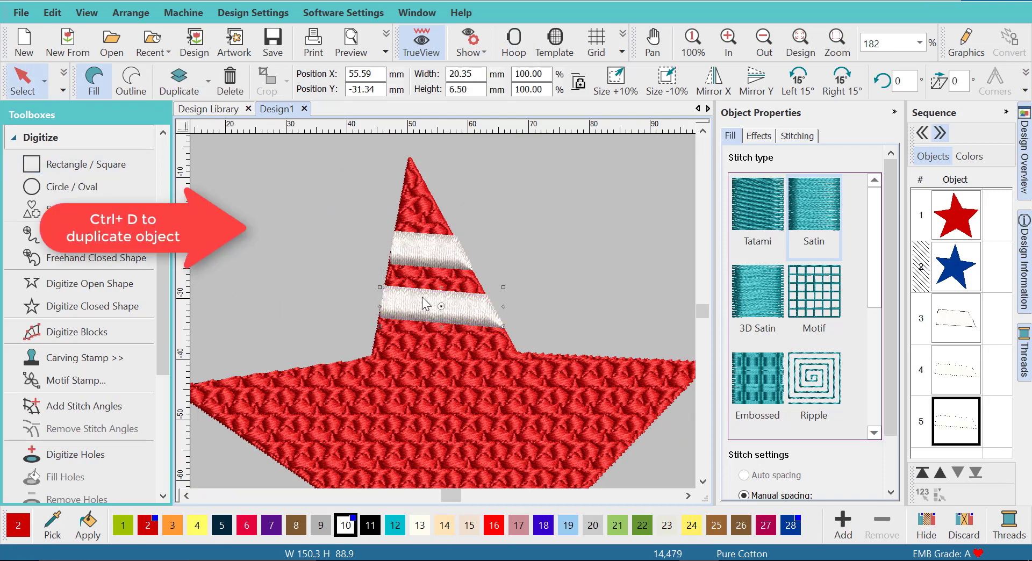
left_click_drag(424, 301, 417, 343)
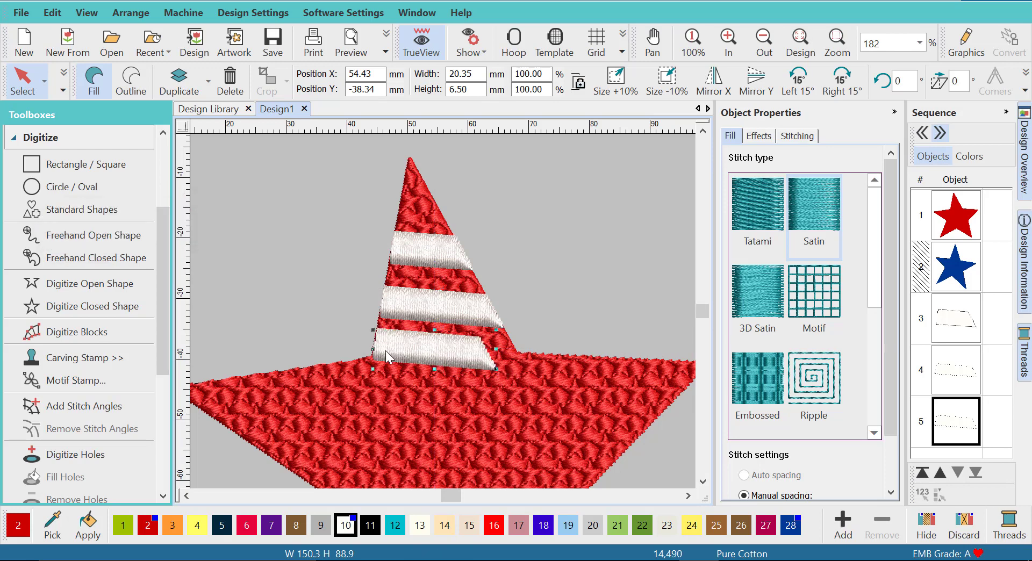
Reshape the red star's inner corners beneath the top point, lowering the left one and raising the right one slightly.
left_click(264, 373)
left_click(63, 90)
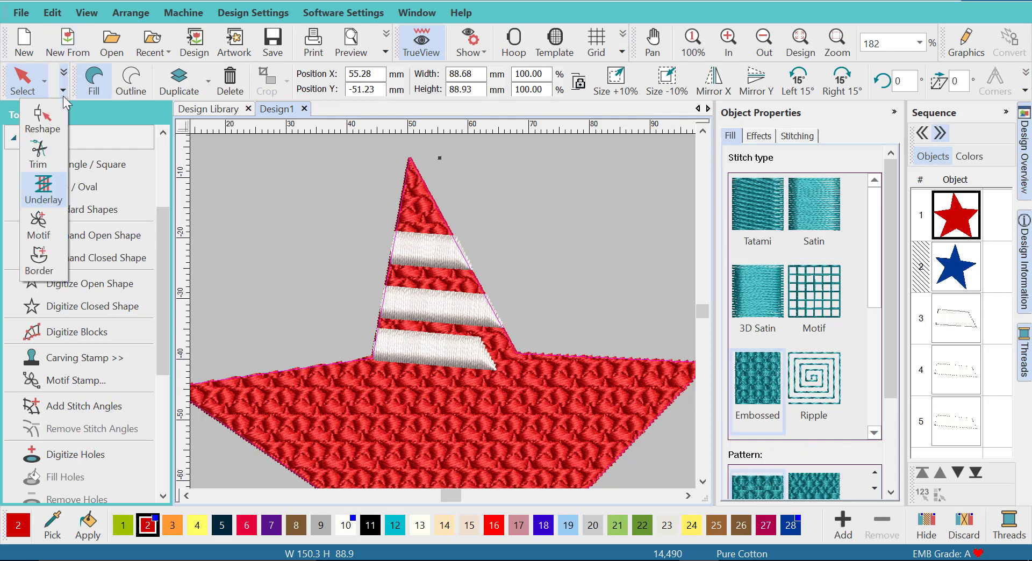
left_click(39, 115)
left_click_drag(376, 358, 369, 376)
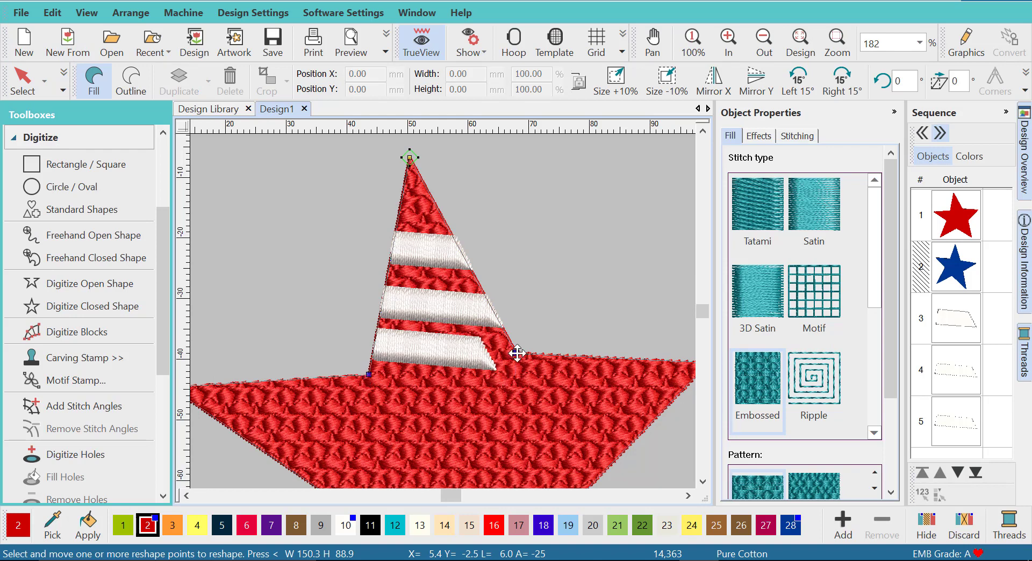
left_click_drag(518, 353, 511, 343)
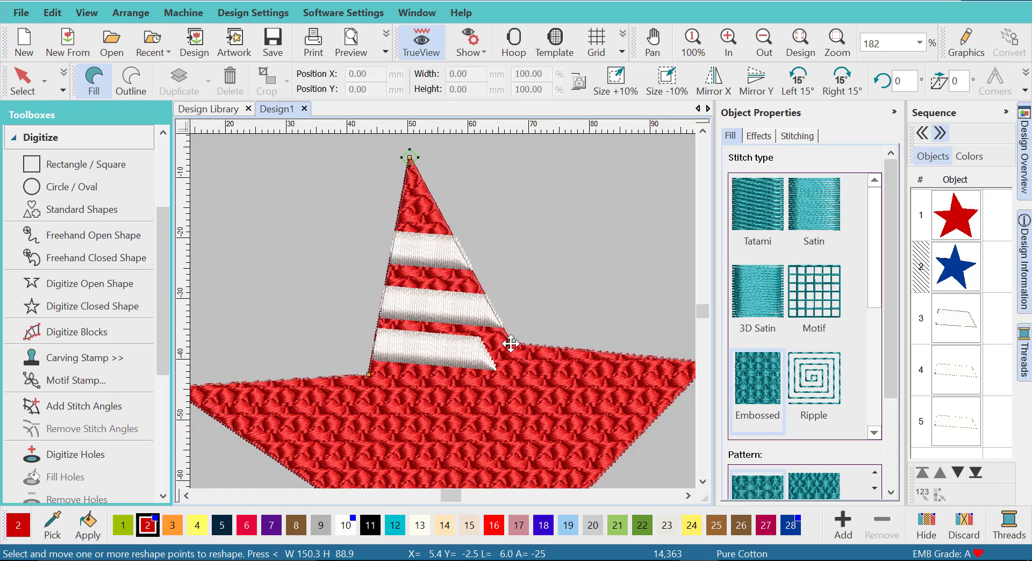
left_click(23, 80)
Move the third white strip to about X 53.6 mm, Y -40.5 mm, and extend its right corners to the edges of the star's right point.
left_click_drag(444, 343, 421, 361)
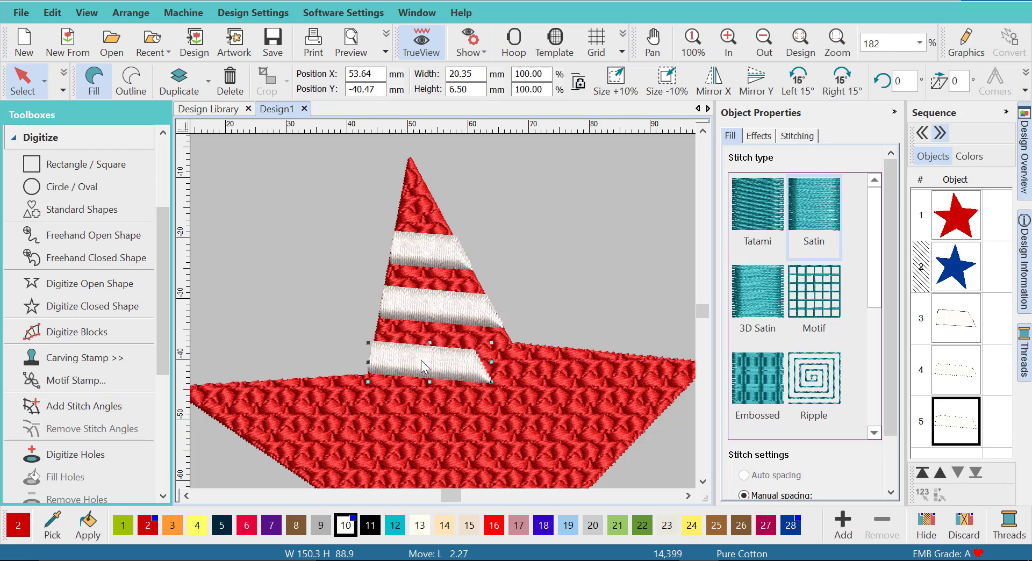
left_click(65, 91)
left_click(62, 113)
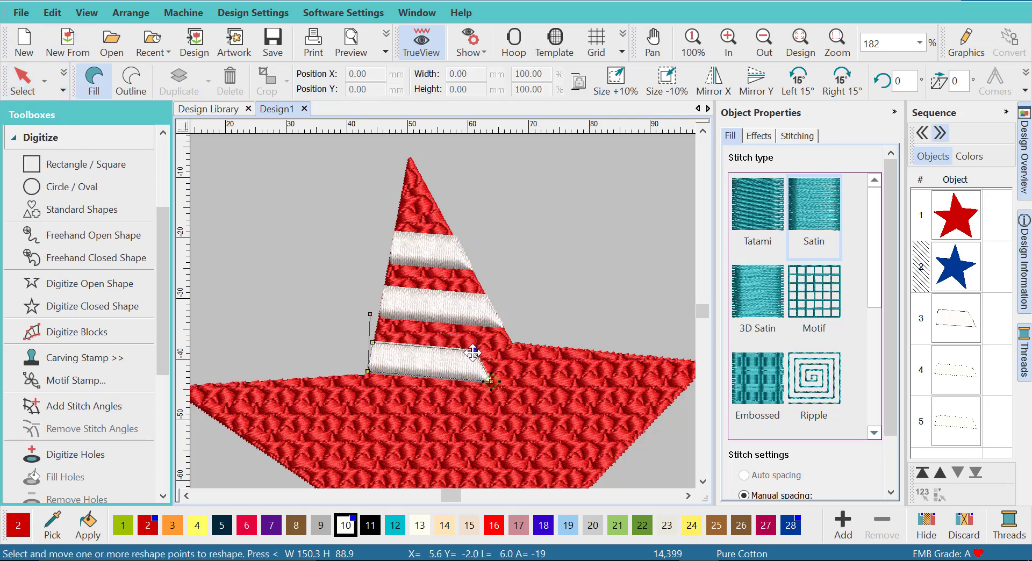
left_click_drag(474, 350, 588, 342)
left_click_drag(376, 351, 563, 365)
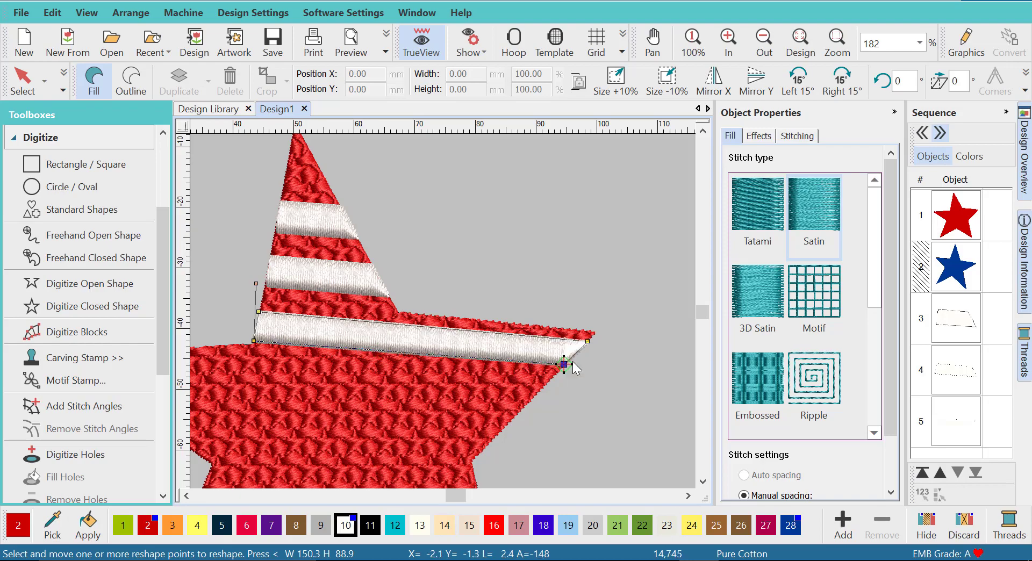